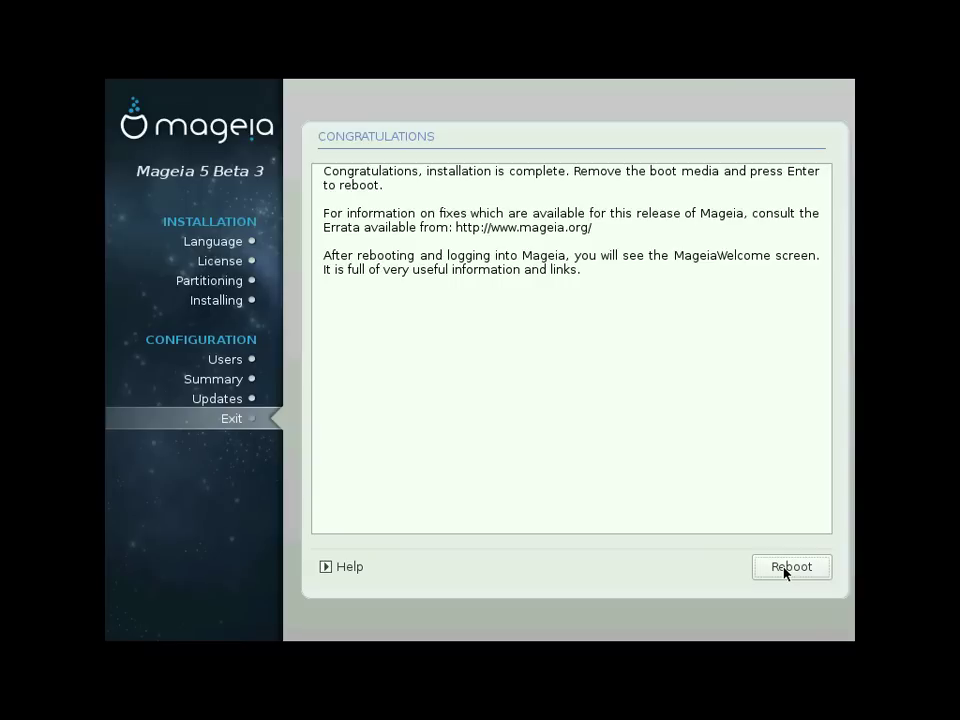
Step: Reboot the finished installation and start 'Boot Mageia 5 cauldron' from the boot menu
left_click(787, 568)
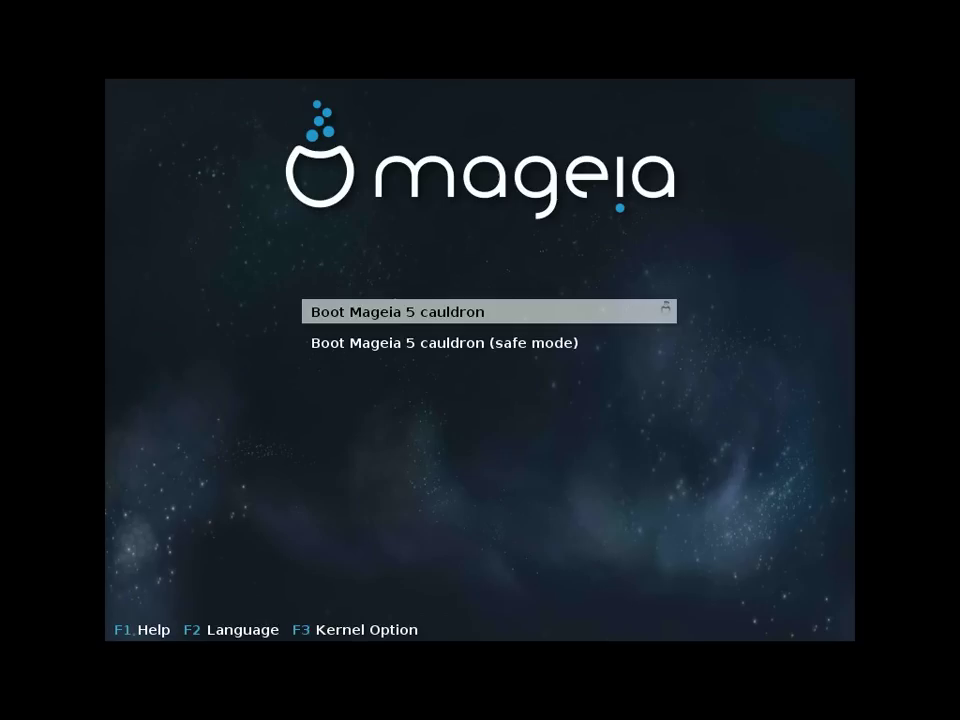
key("Return")
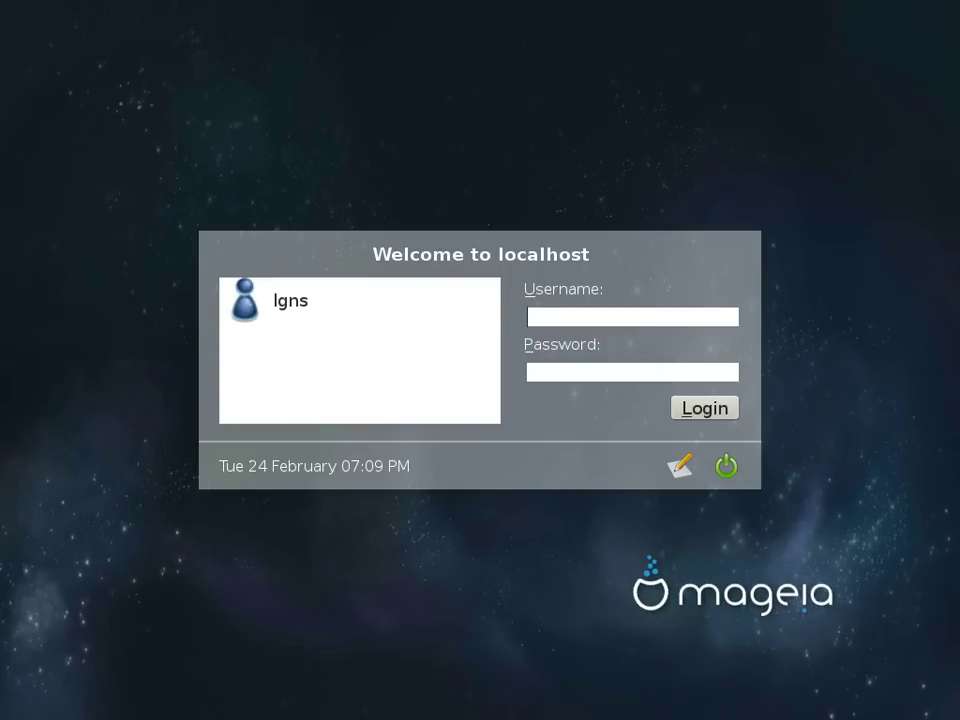
Step: Log in as the user with the account password, choosing the KDE4 session
left_click(290, 300)
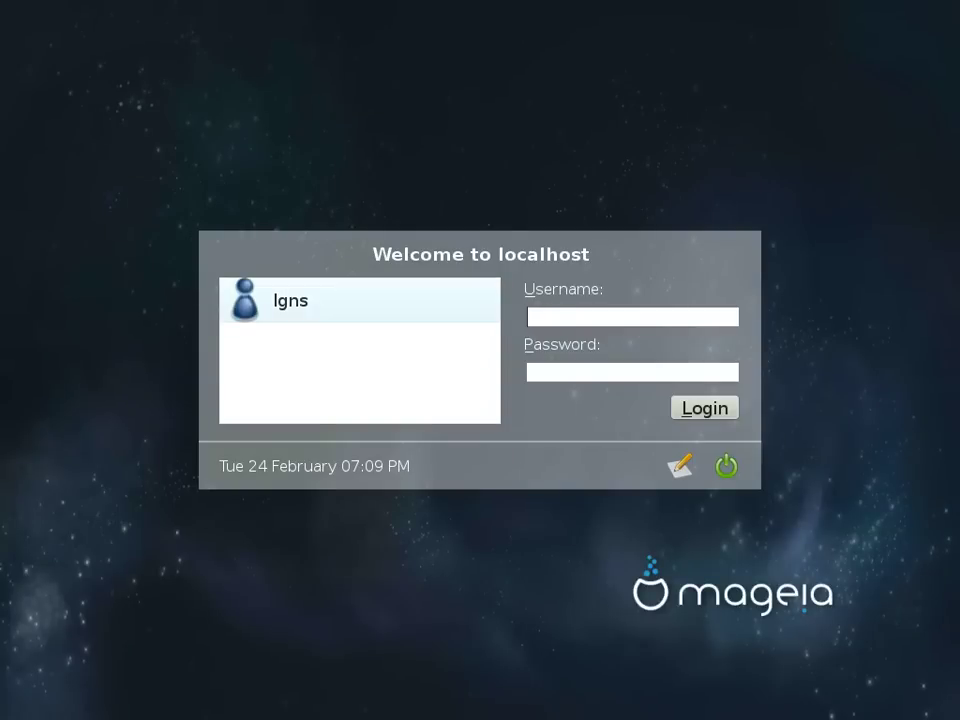
type("*******")
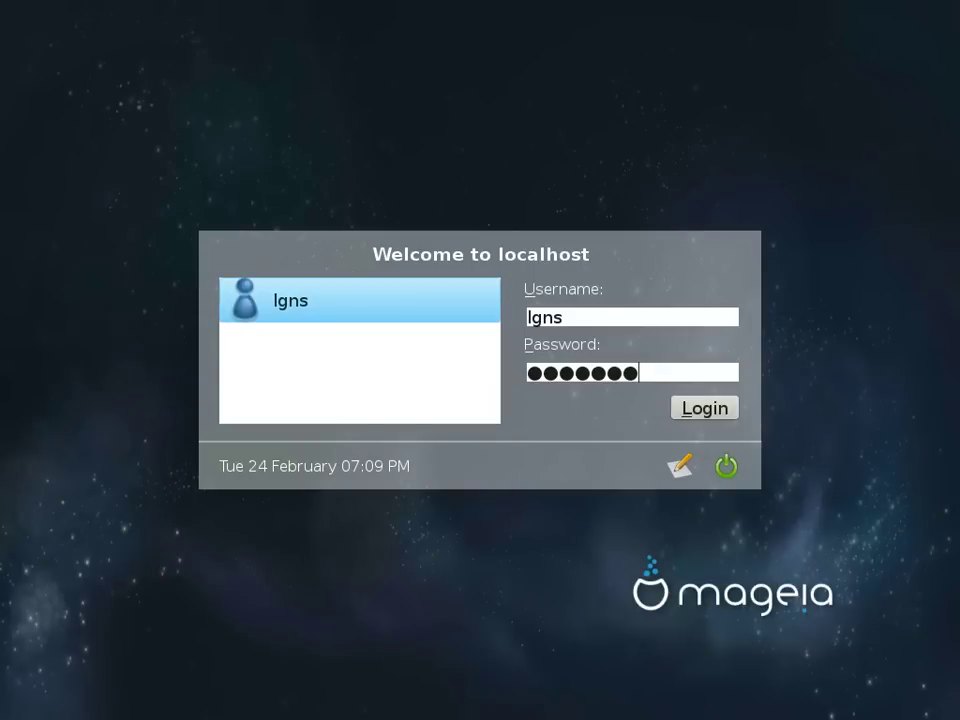
left_click(679, 465)
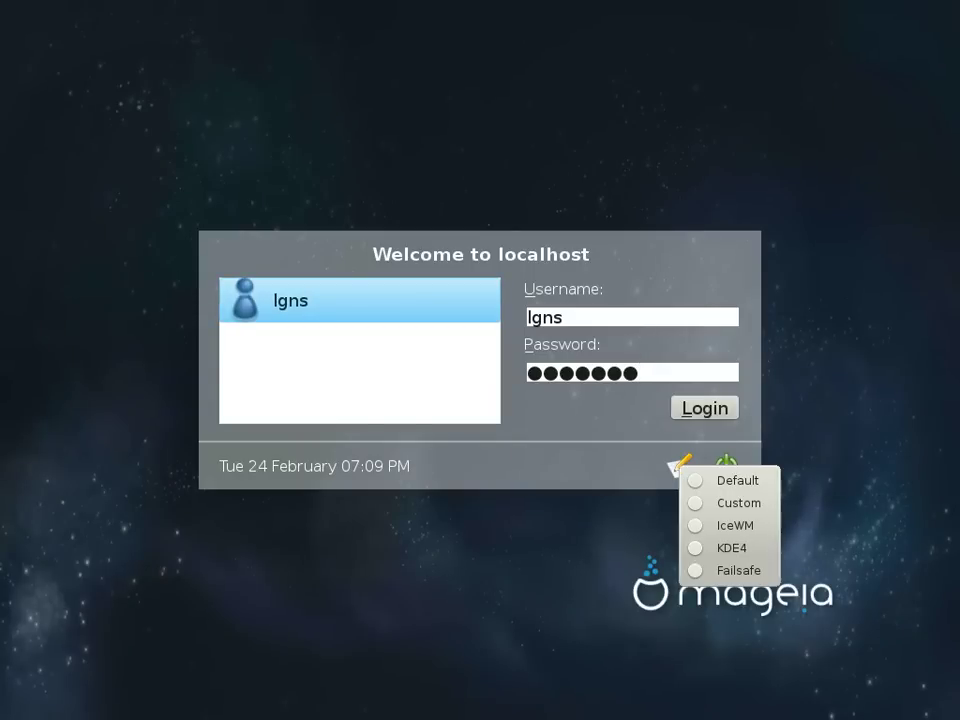
key("Down")
key("Down")
key("Down")
key("Down")
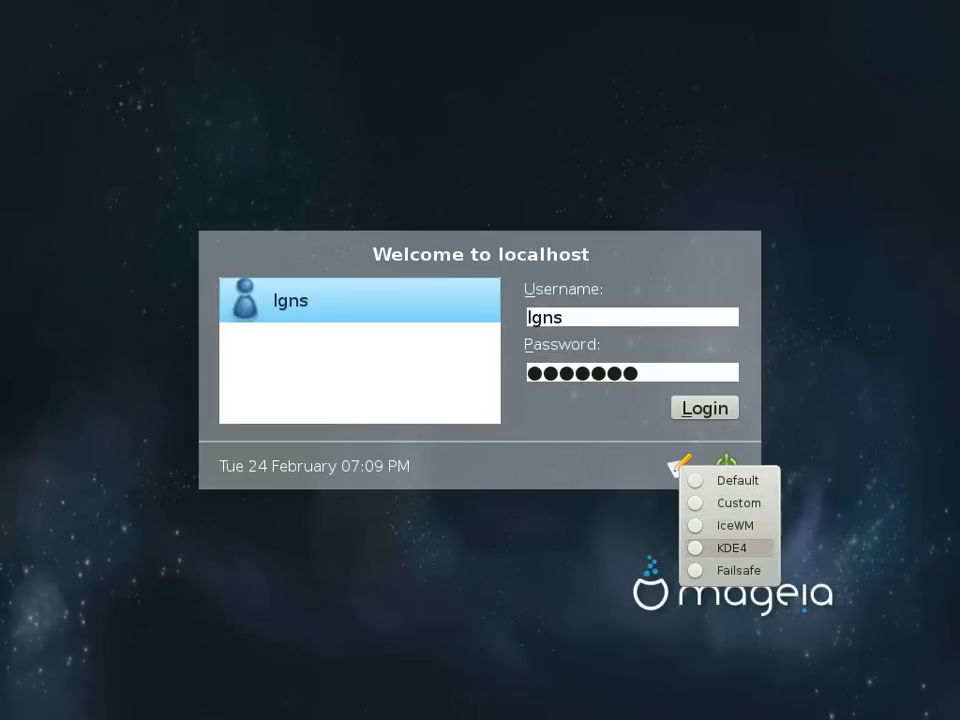
key("Return")
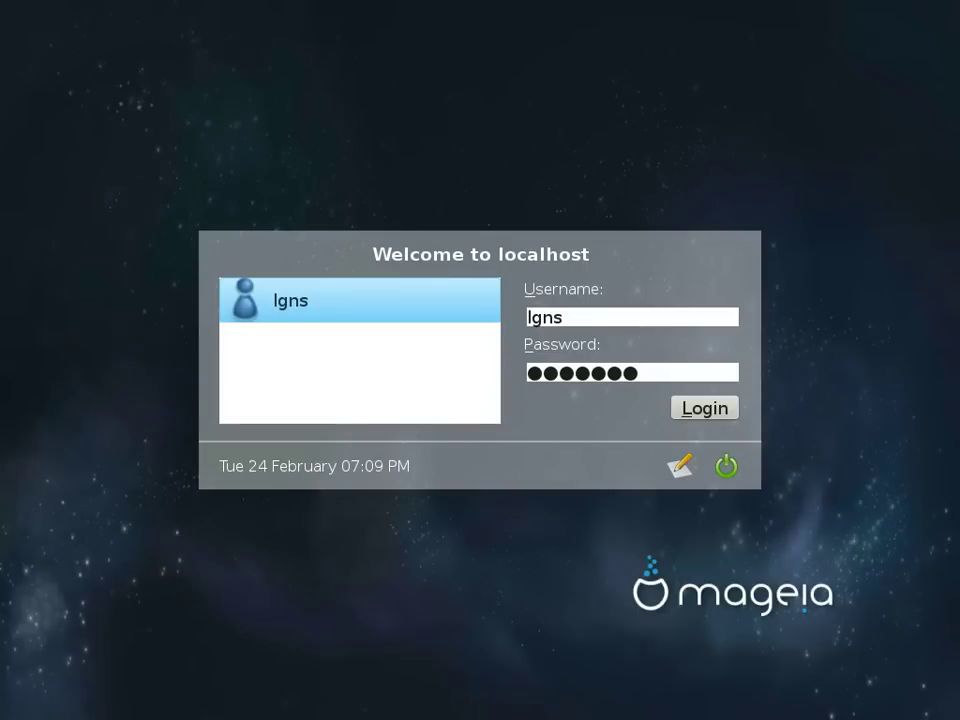
key("Return")
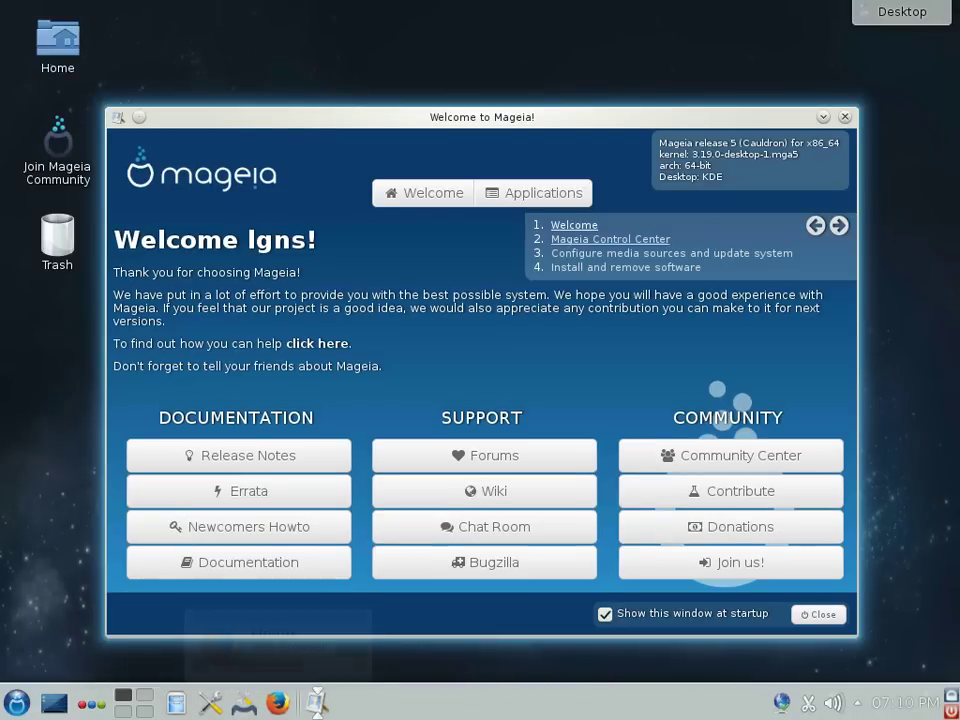
Step: Browse the Internet, Games, Video, Audio, Graphics, System and Programming app categories, then close the welcome window
left_click(533, 193)
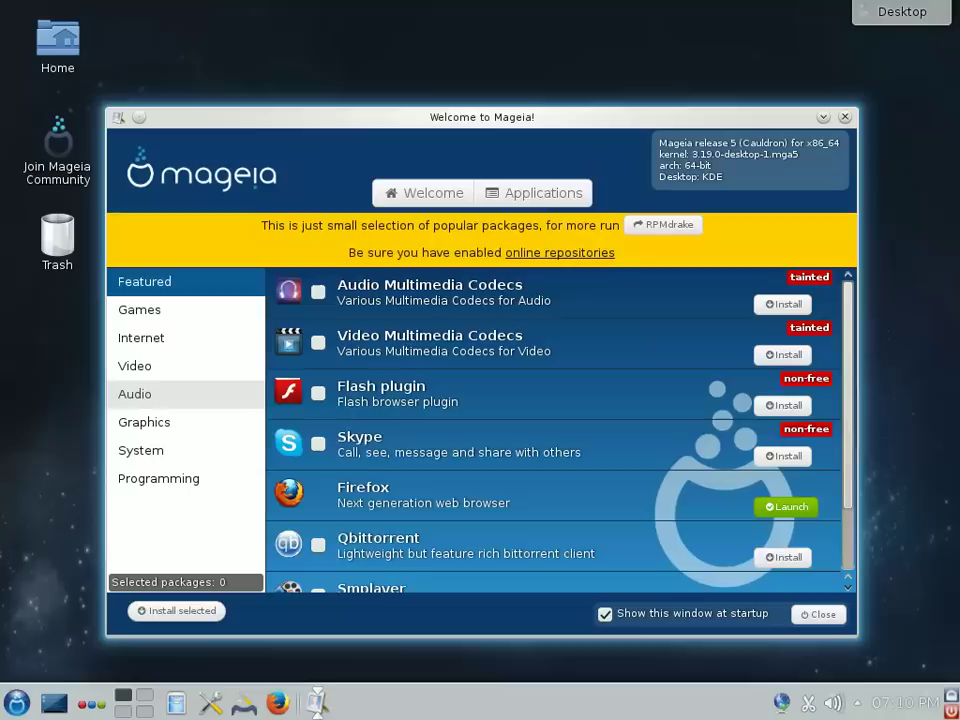
left_click(141, 338)
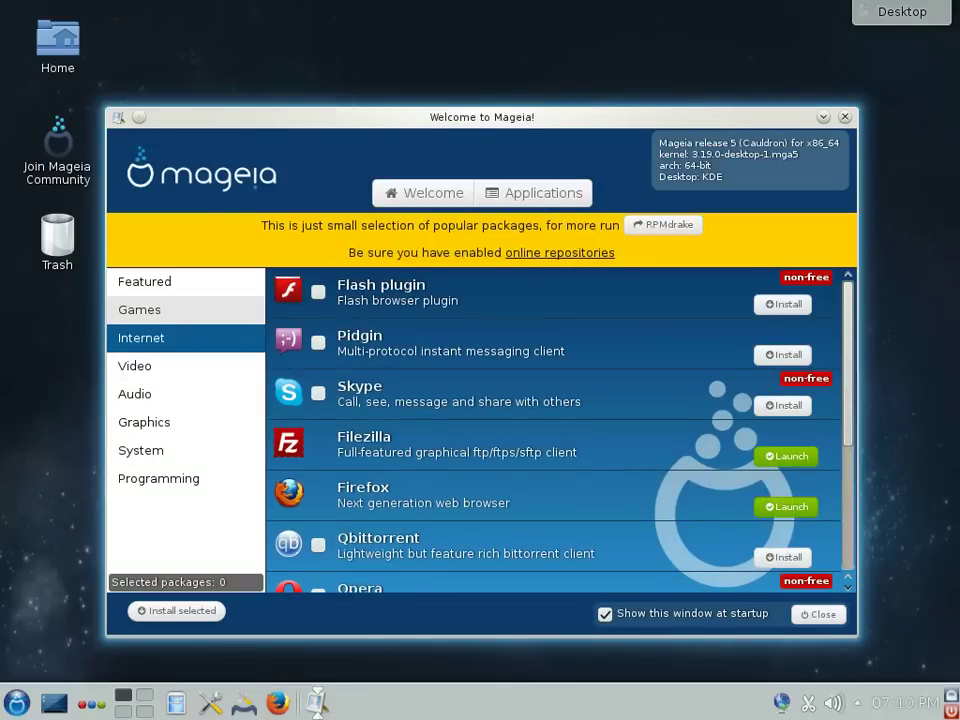
left_click(140, 310)
left_click(135, 366)
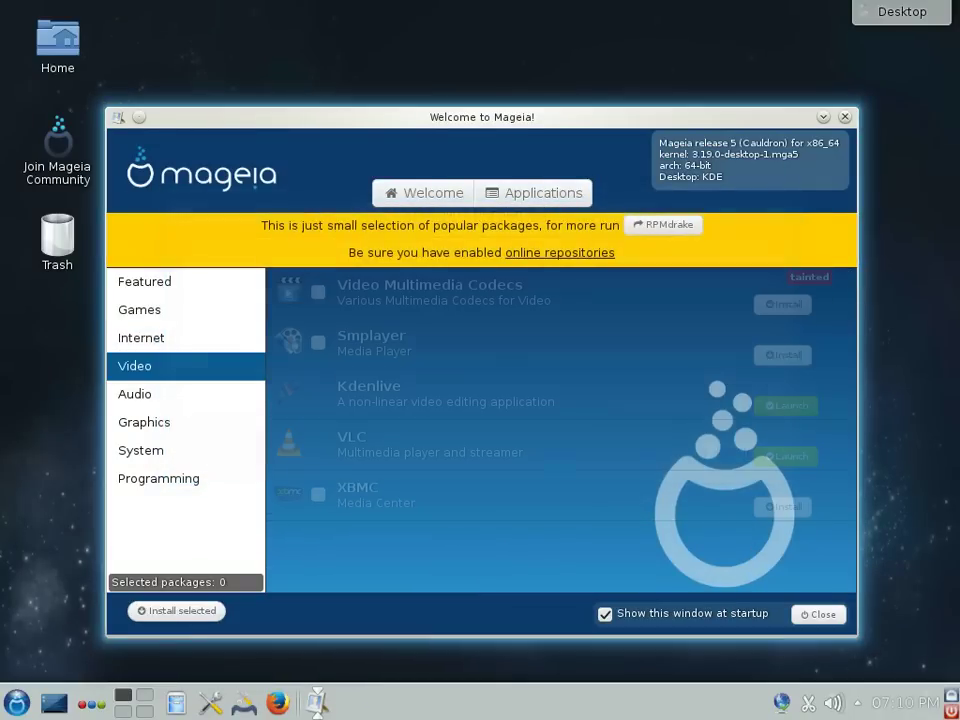
left_click(141, 338)
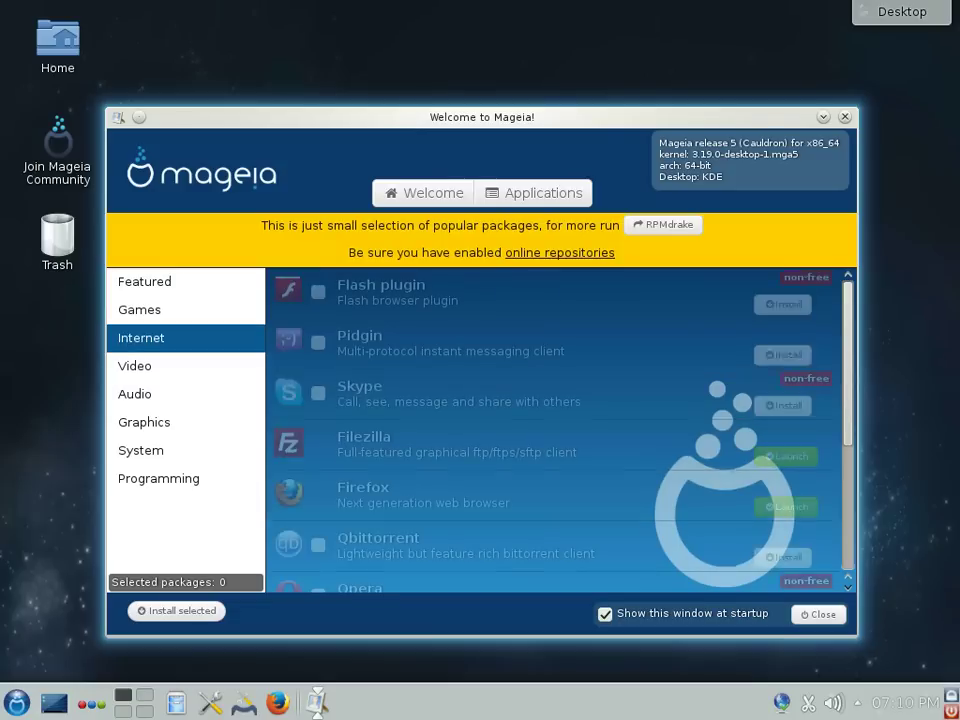
left_click(140, 310)
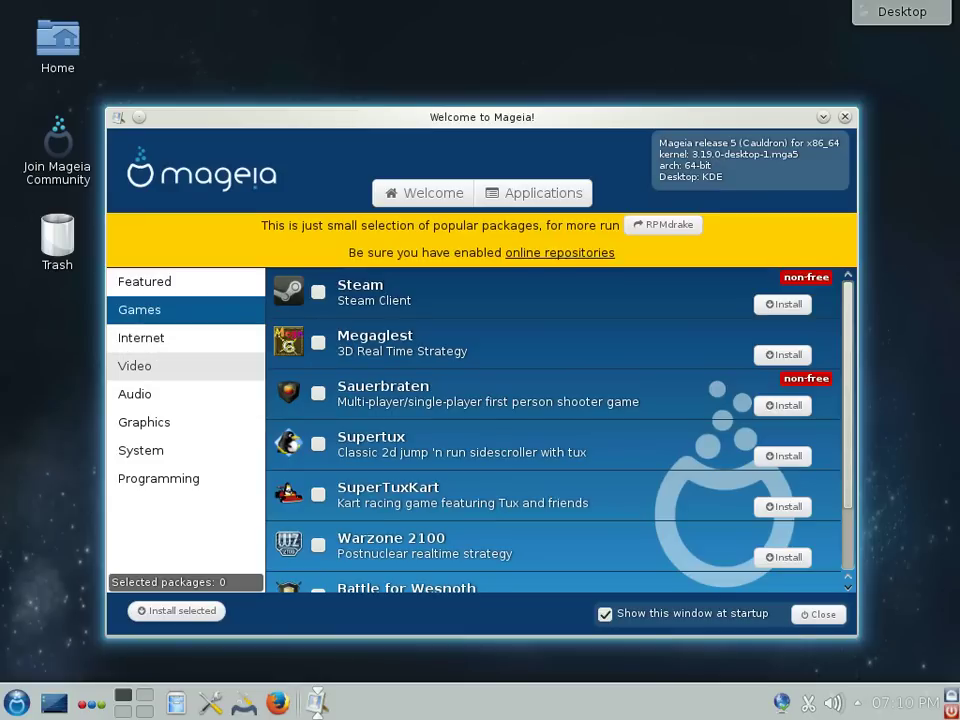
left_click(135, 394)
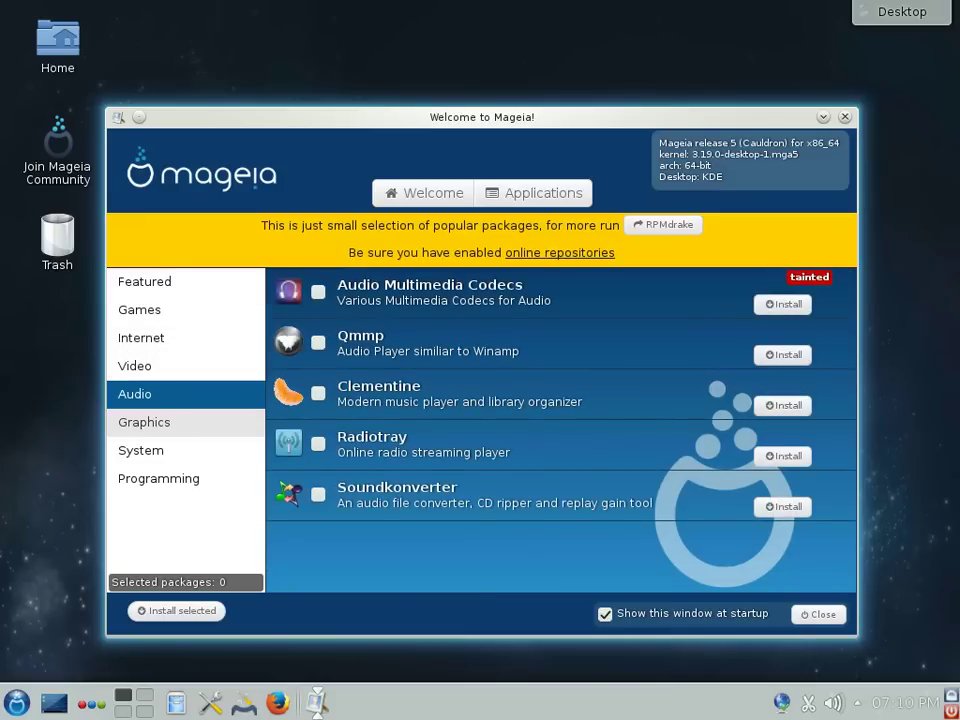
left_click(144, 422)
left_click(141, 450)
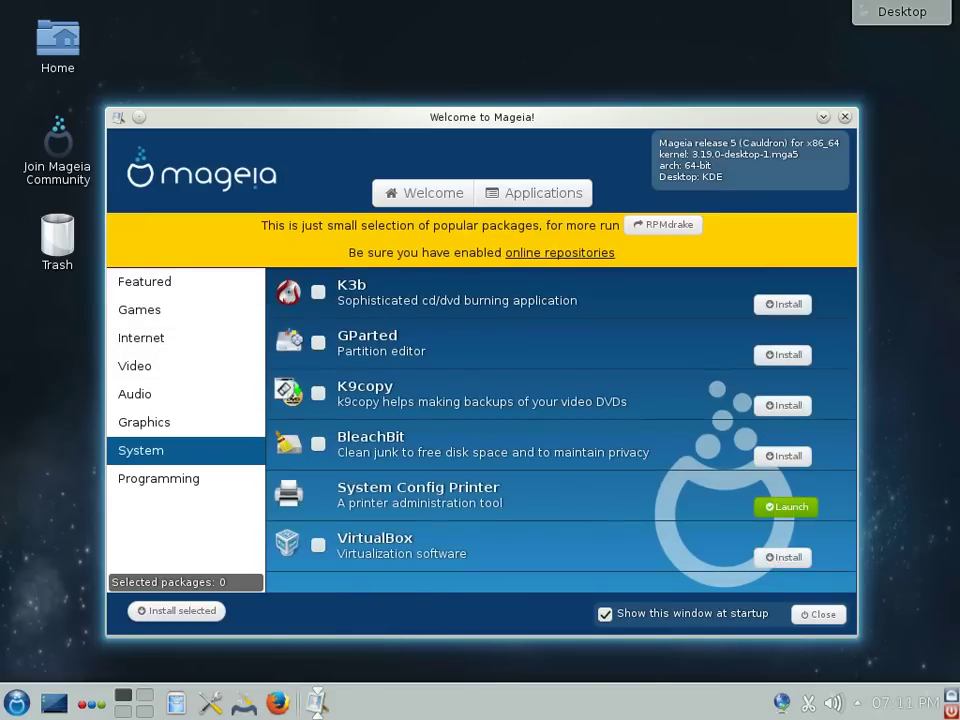
left_click(158, 478)
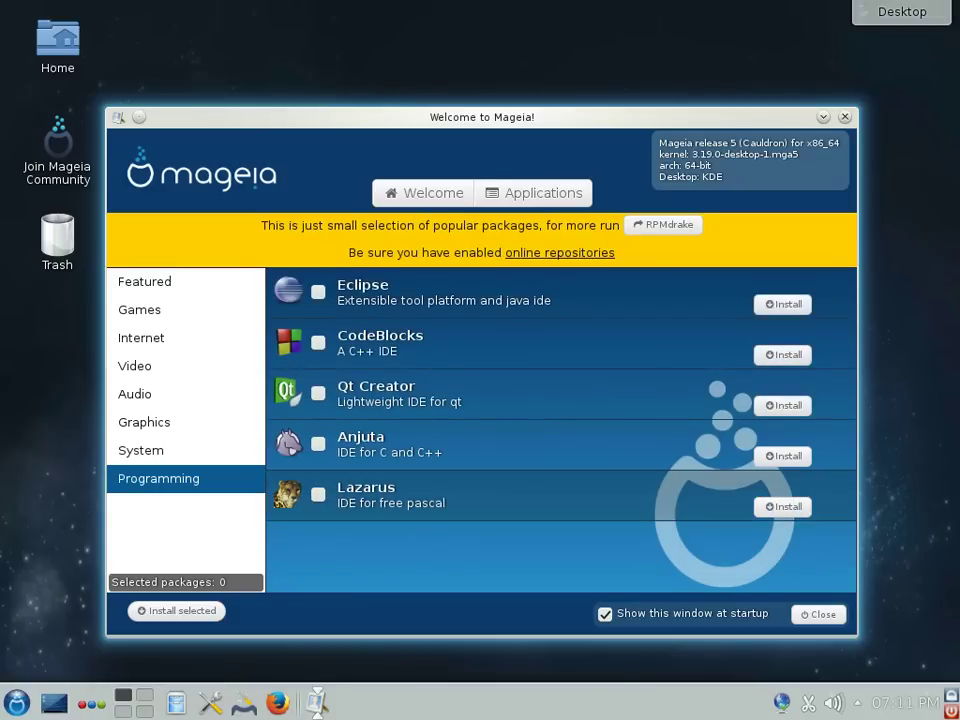
key("alt+F4")
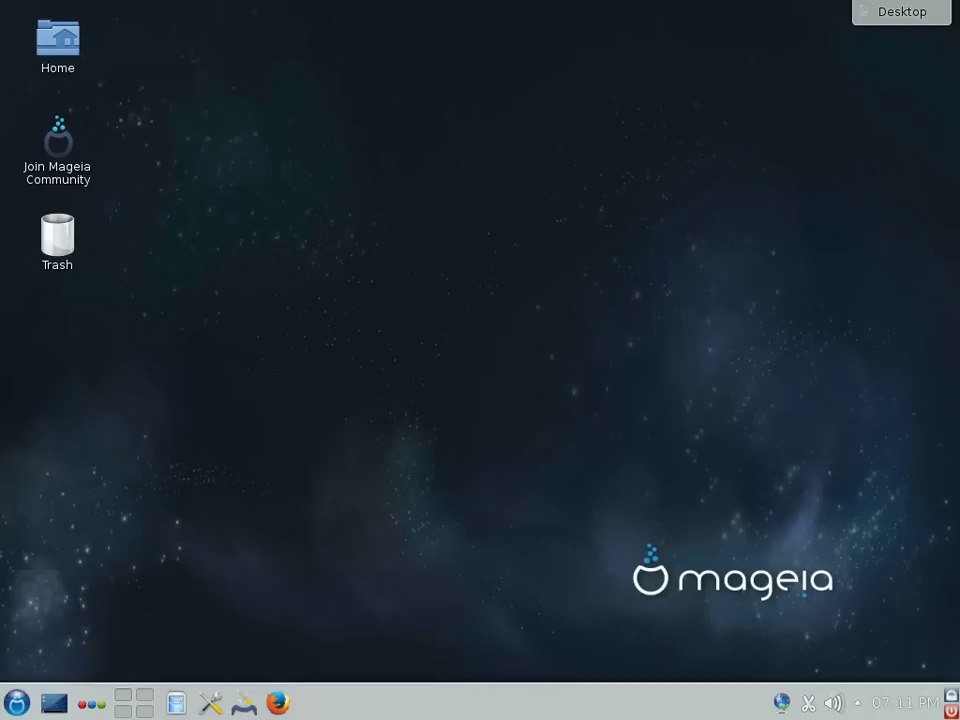
Step: Browse the launcher's Internet, Office, Graphics, Sound & Video and Tools menus, then start Konsole
left_click(16, 702)
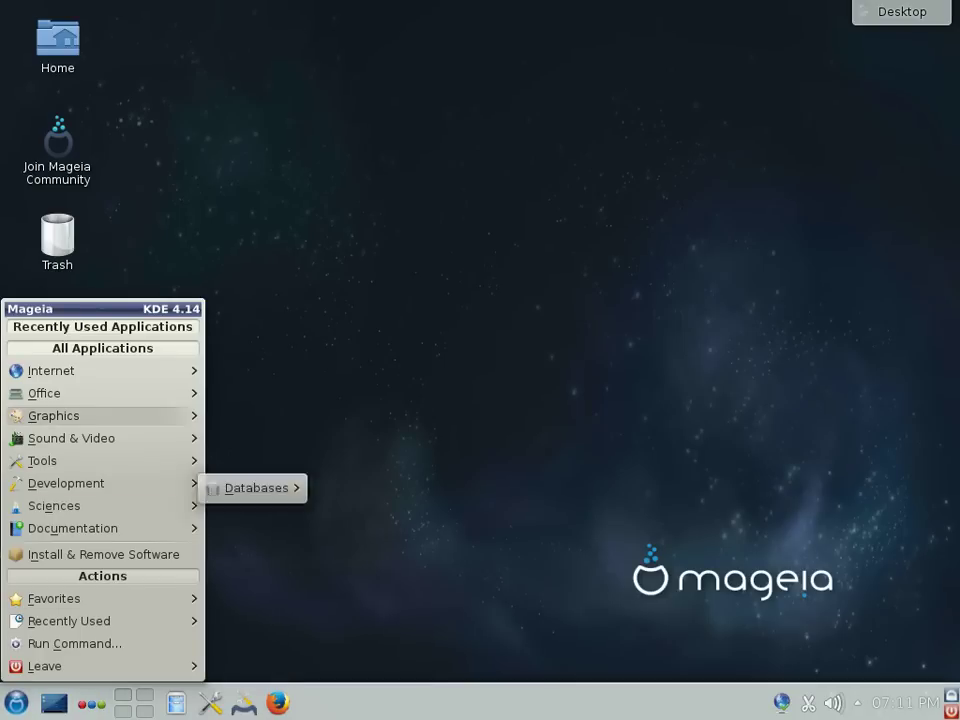
mouse_move(100, 370)
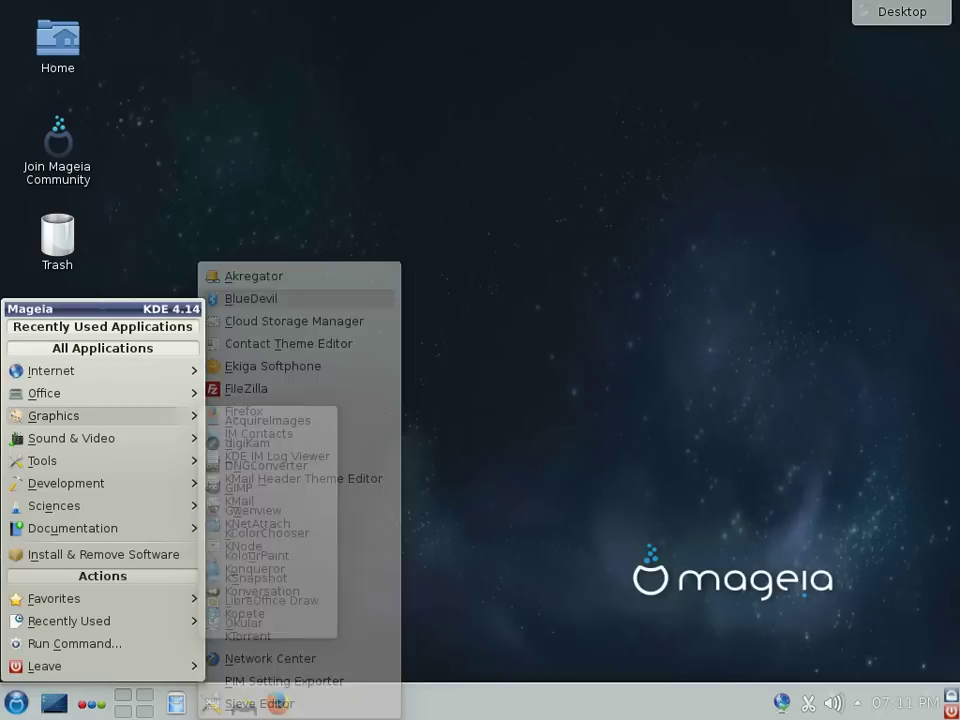
mouse_move(60, 393)
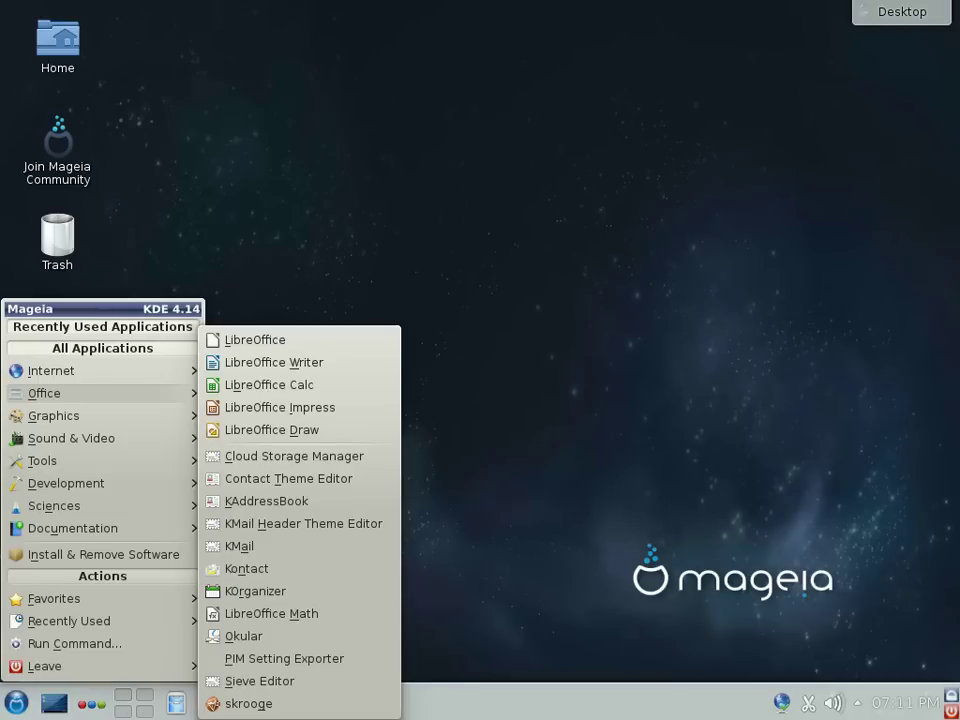
mouse_move(60, 415)
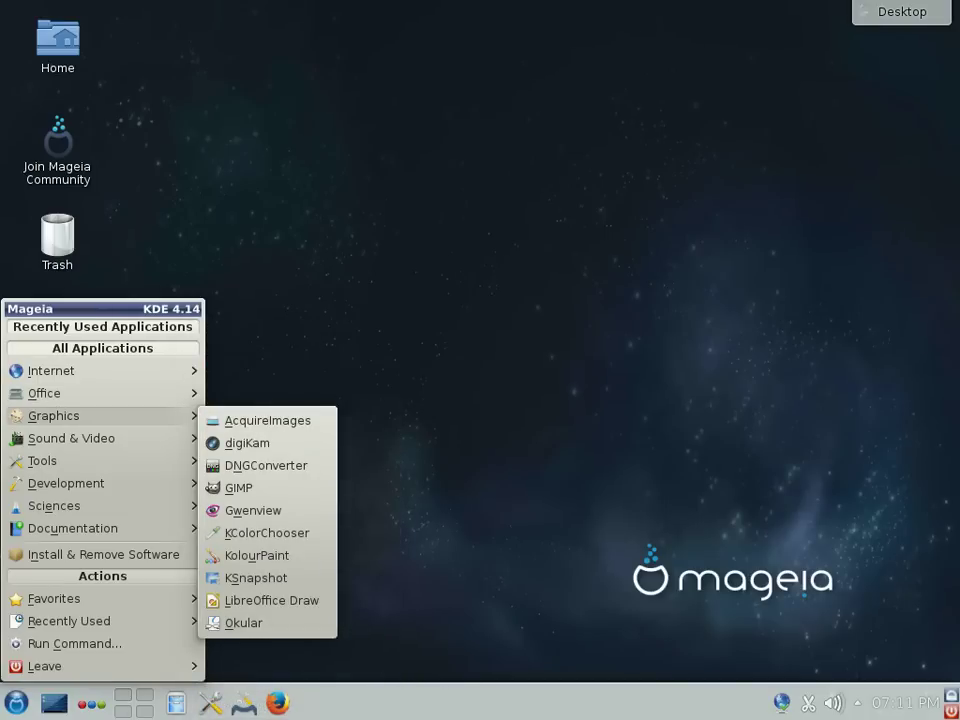
mouse_move(60, 438)
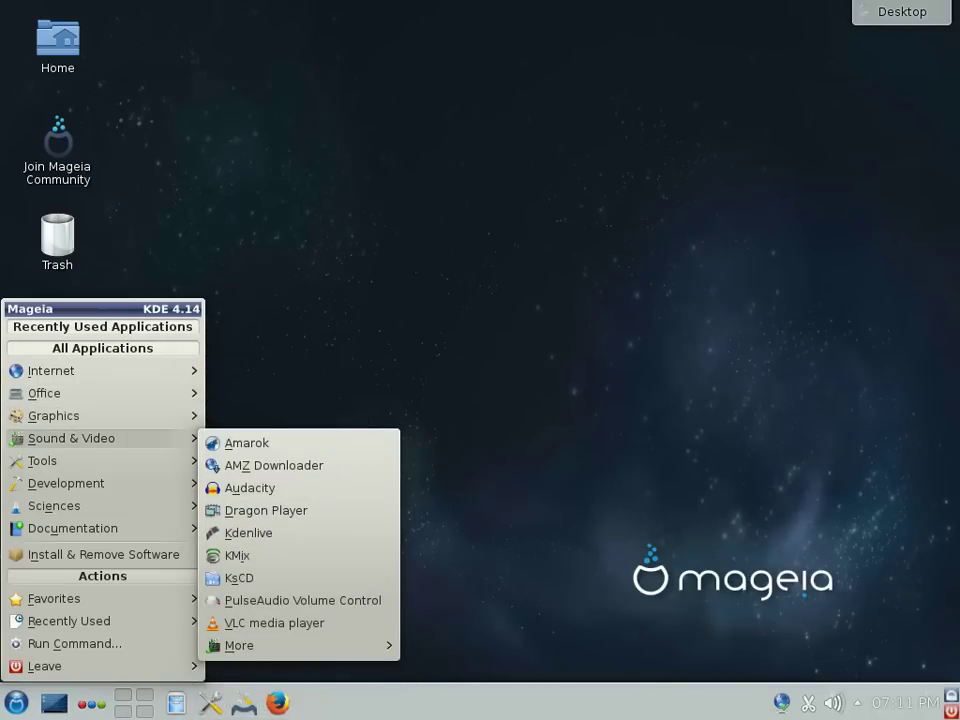
mouse_move(60, 460)
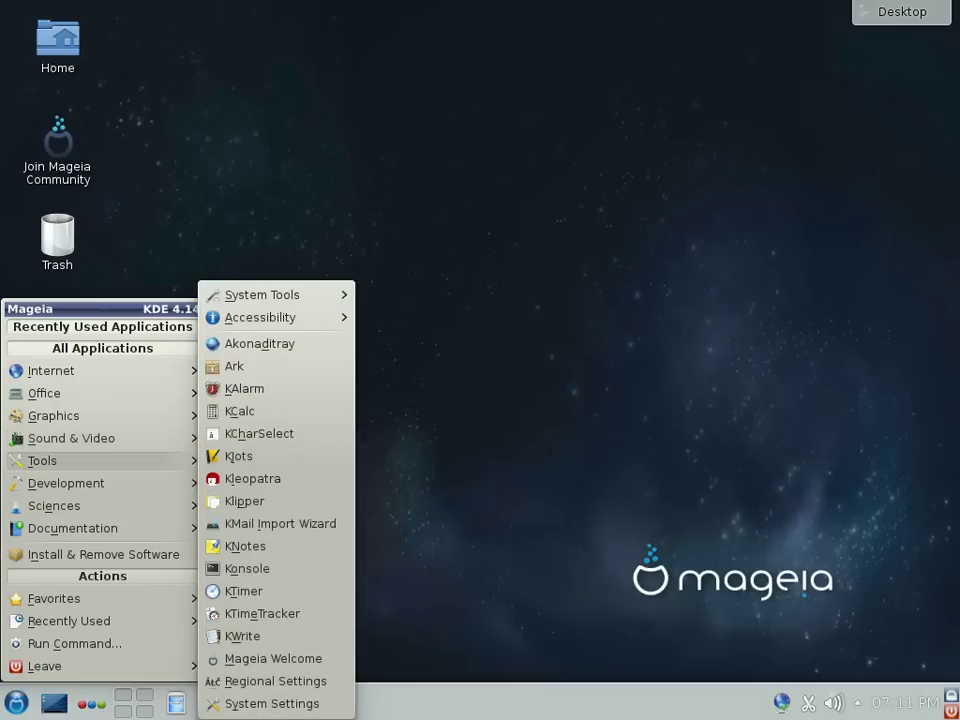
mouse_move(262, 295)
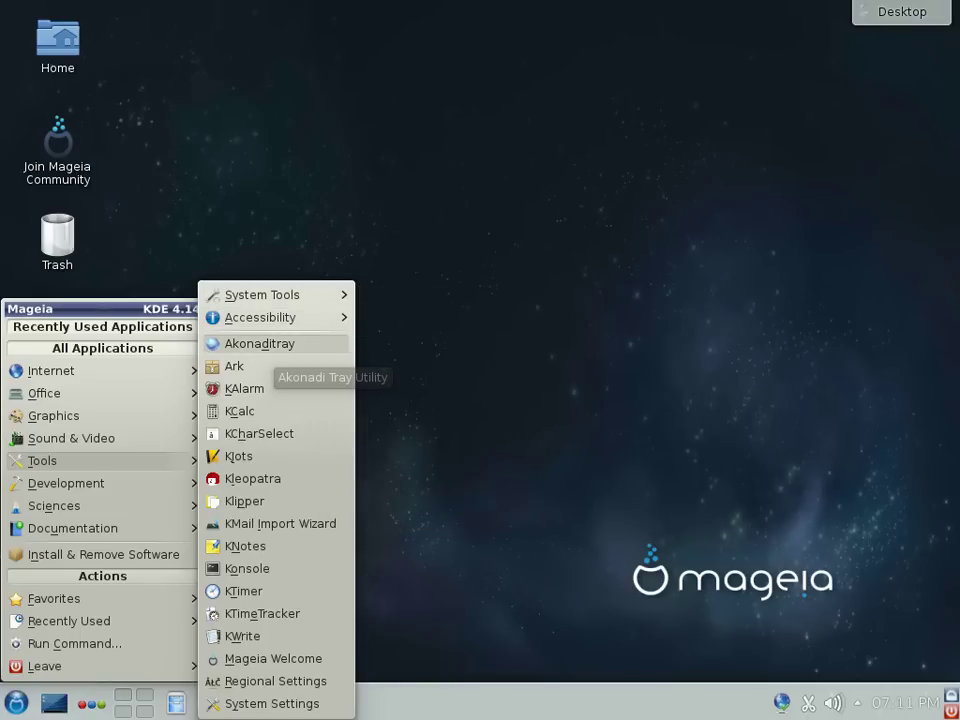
left_click(250, 568)
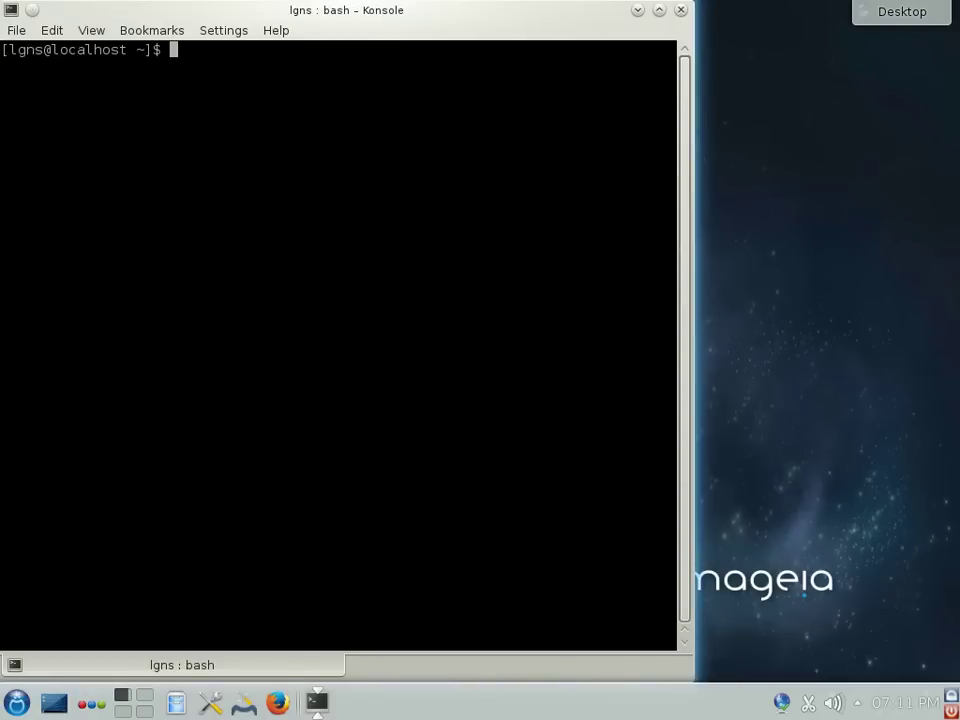
Step: Maximize the terminal and run uname -a and df -h for kernel and disk information
double_click(494, 8)
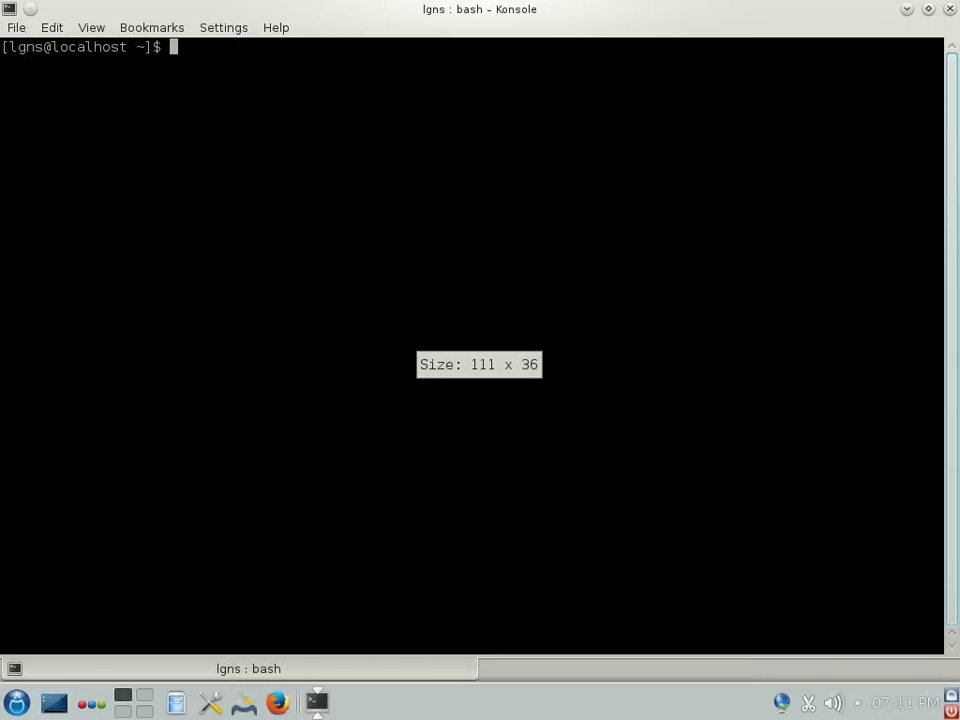
type("uname ")
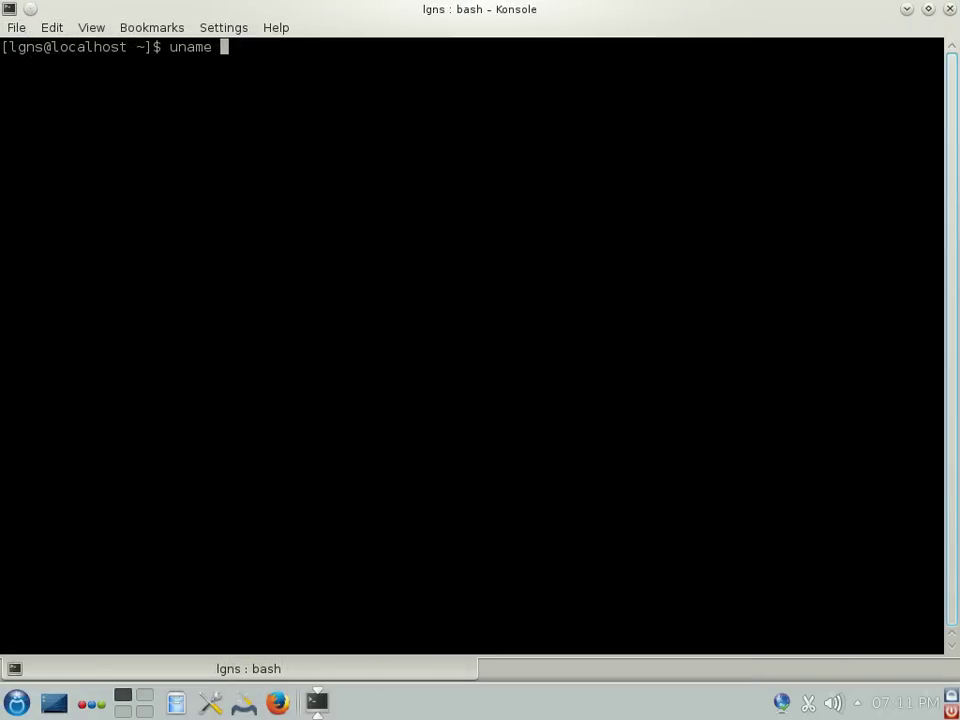
type("-a")
key("Return")
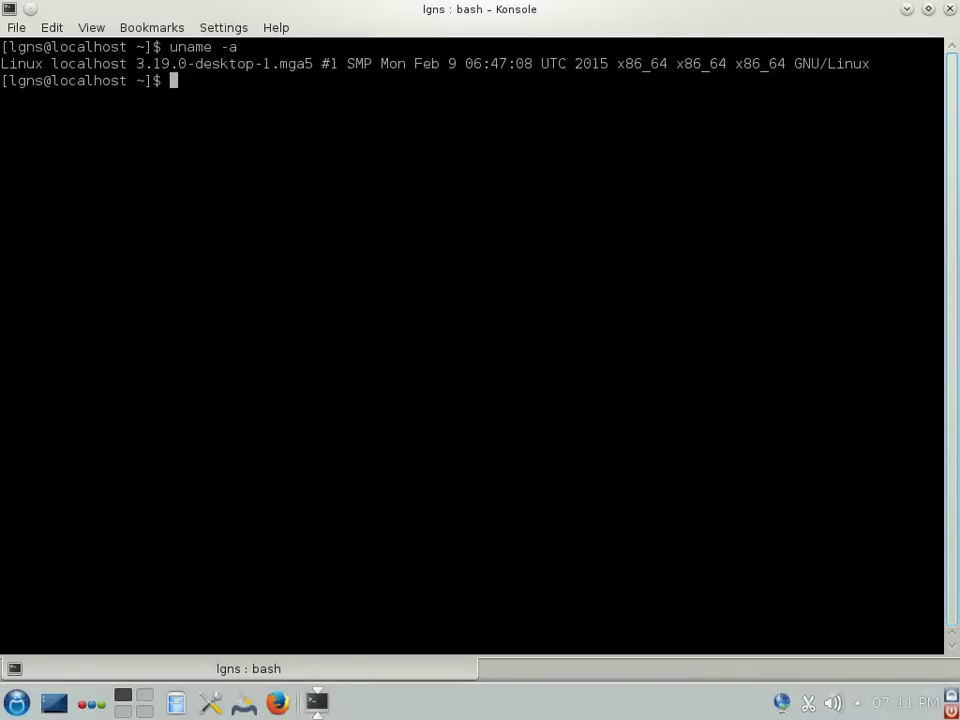
key("Return")
type("df -")
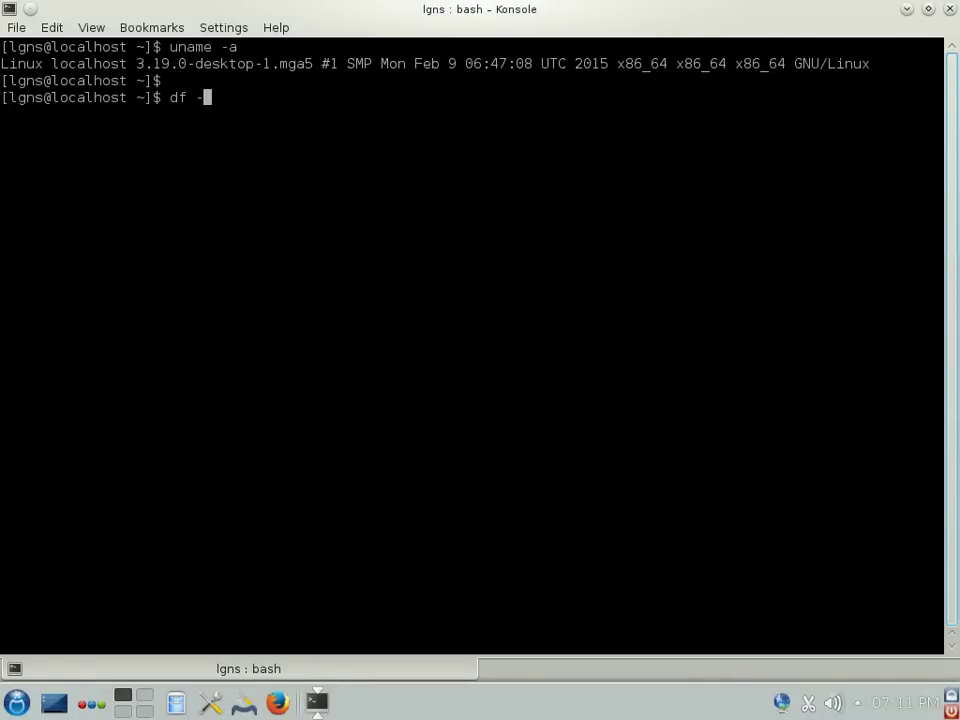
type("h")
key("Return")
key("Return")
key("Return")
key("Return")
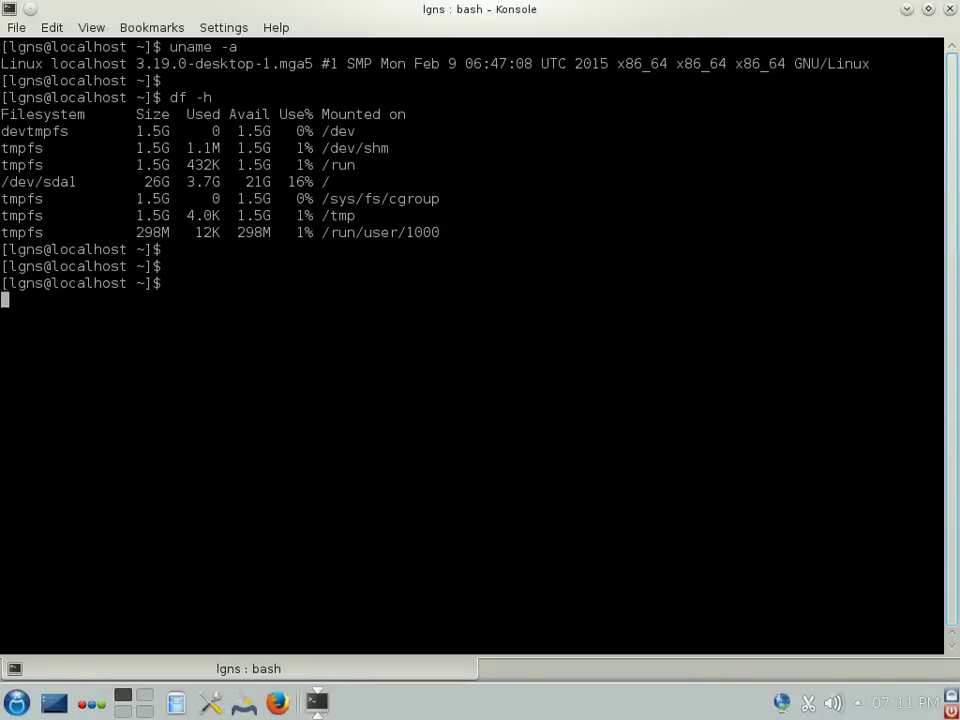
Step: Run top to view live processes, then quit it
type("top")
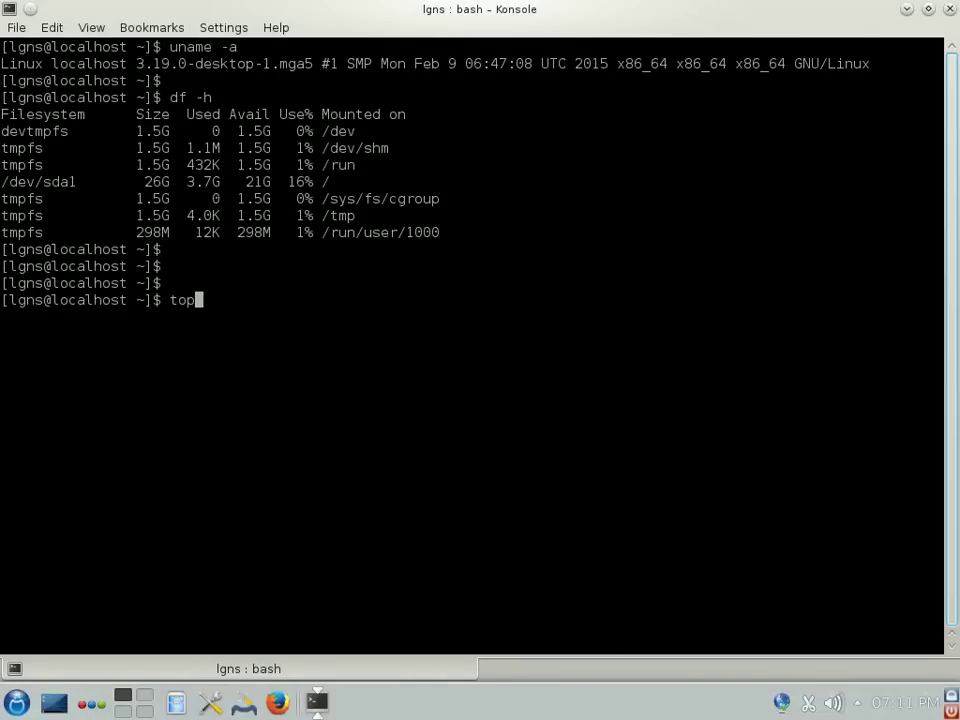
key("Return")
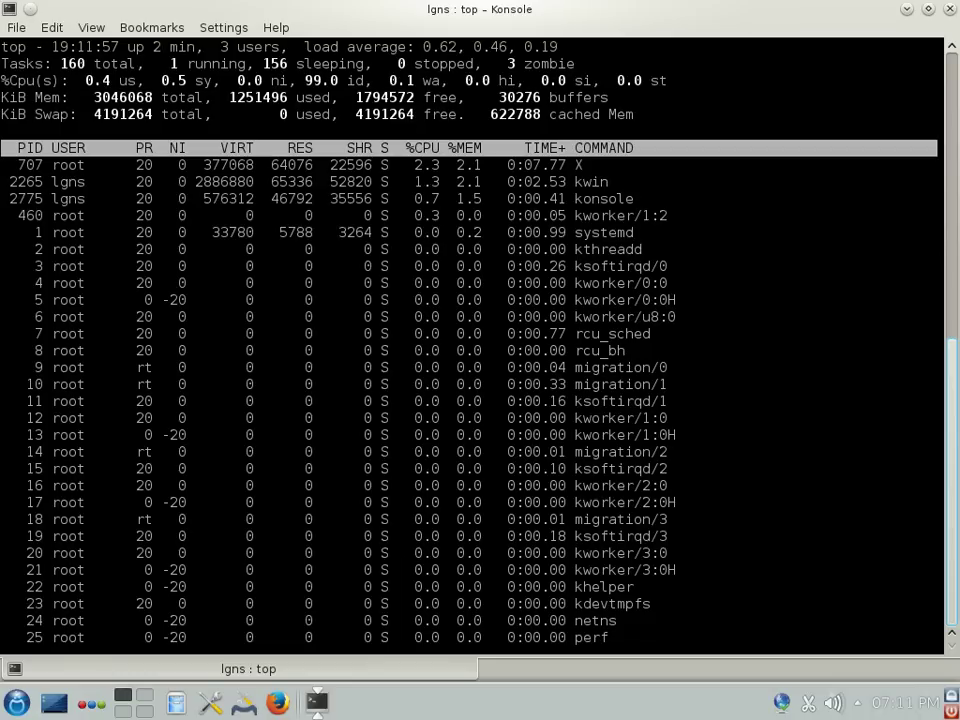
key("q")
key("Return")
key("Return")
key("Return")
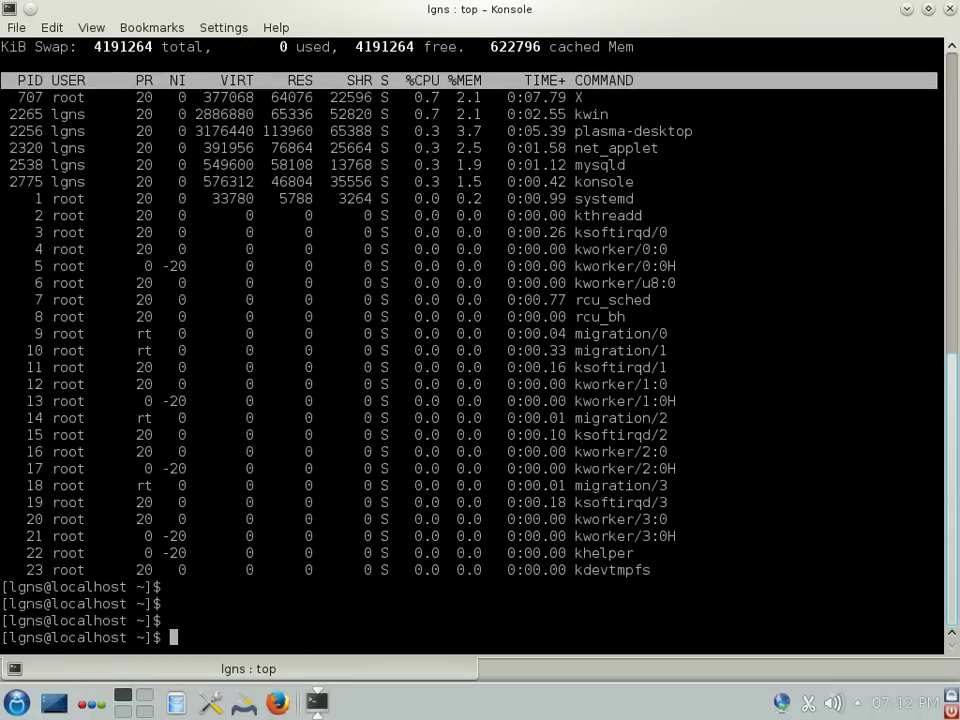
Step: Print /etc/os-release with more, then close the terminal with exit
type("more /etc/os")
key("Tab")
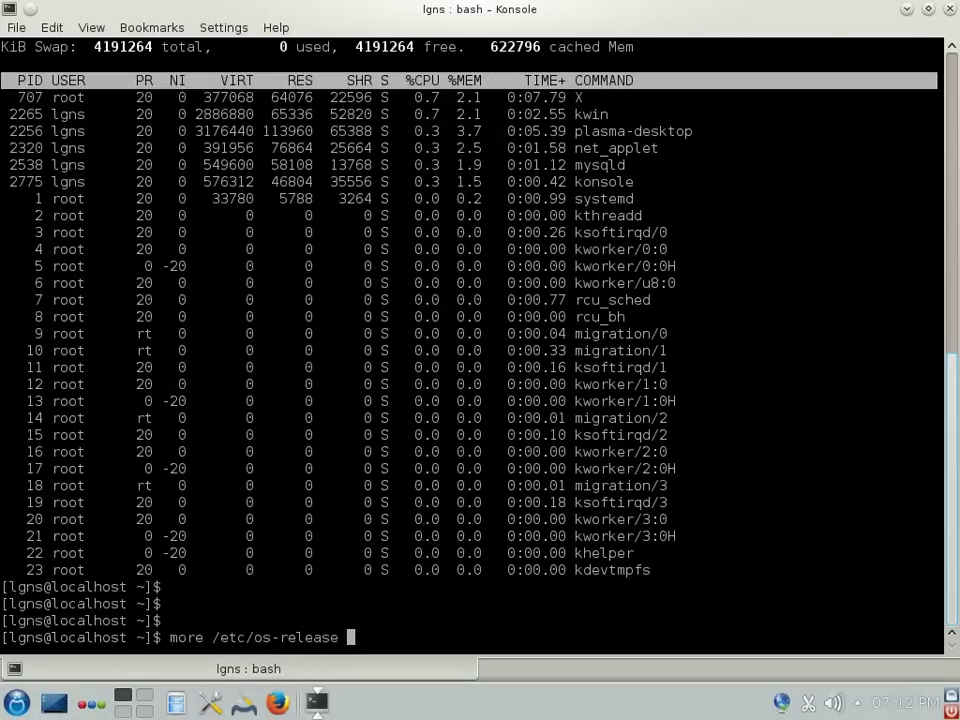
key("Return")
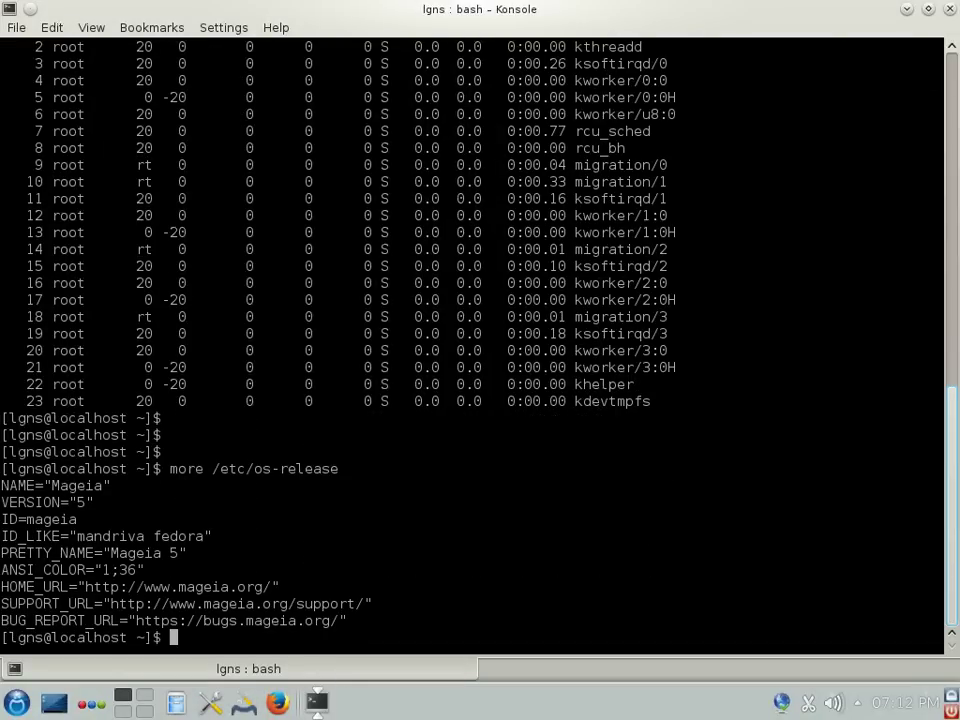
type("exi")
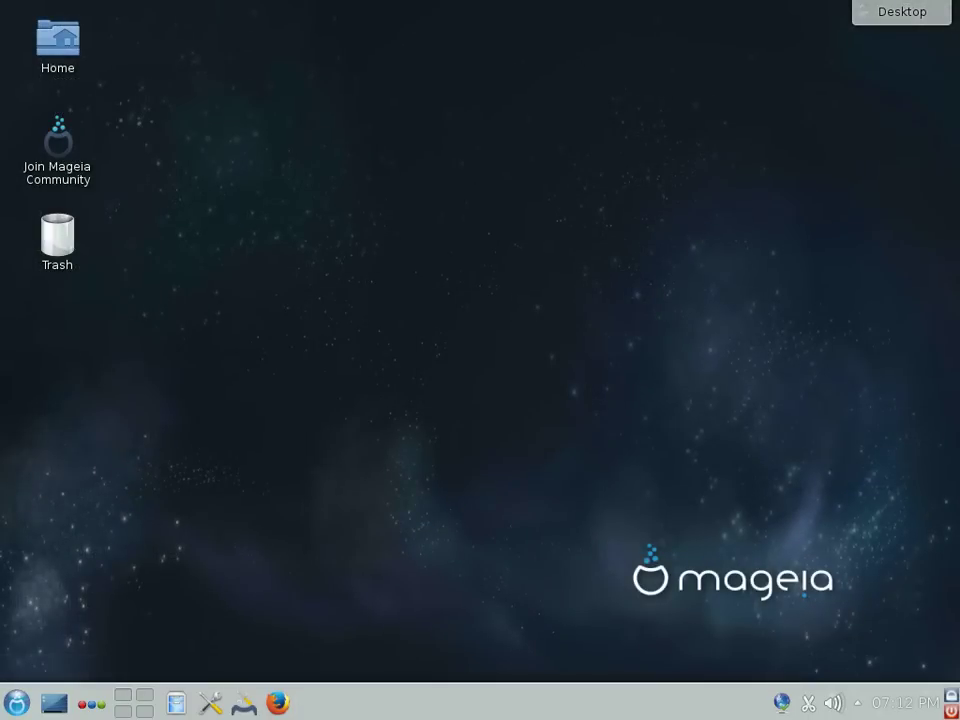
Step: From the K menu, browse Office, Graphics and Sound & Video, then start Install & Remove Software
key("alt+F1")
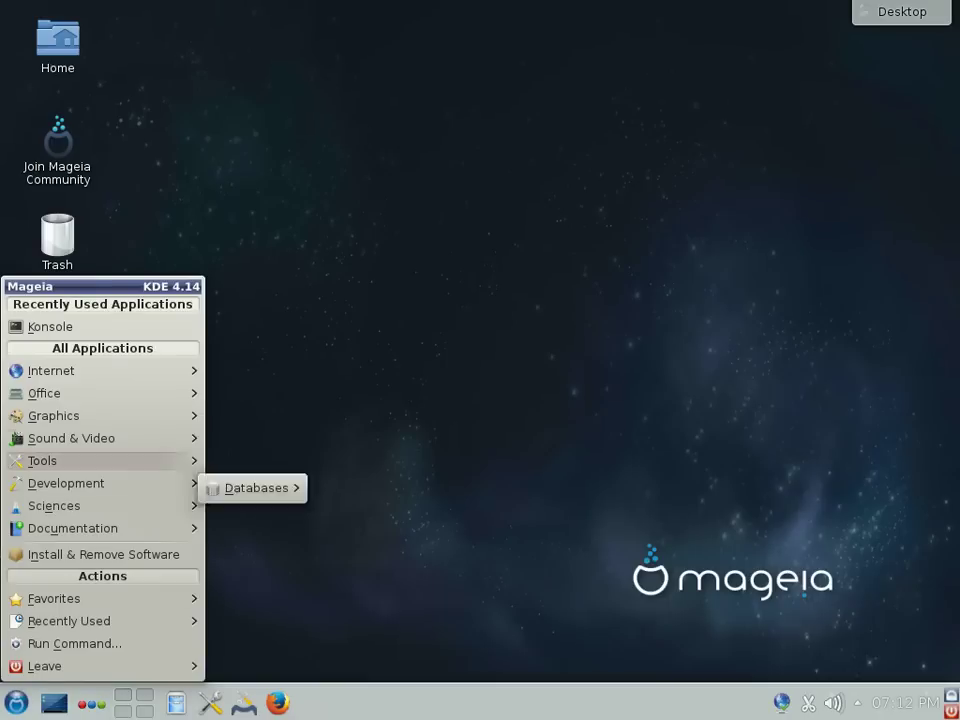
mouse_move(60, 370)
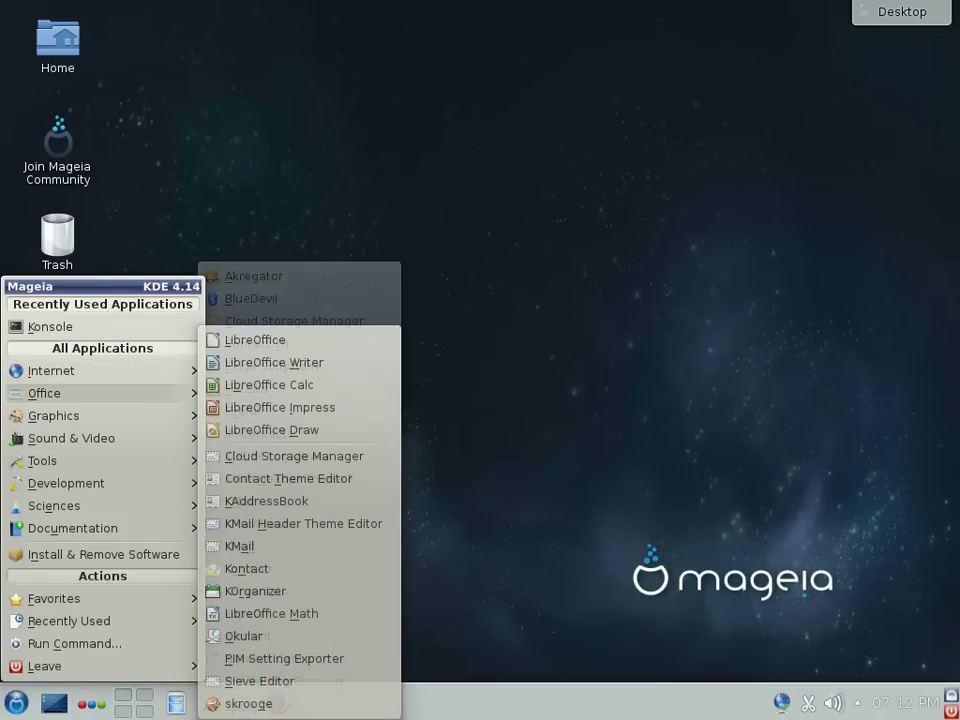
mouse_move(54, 415)
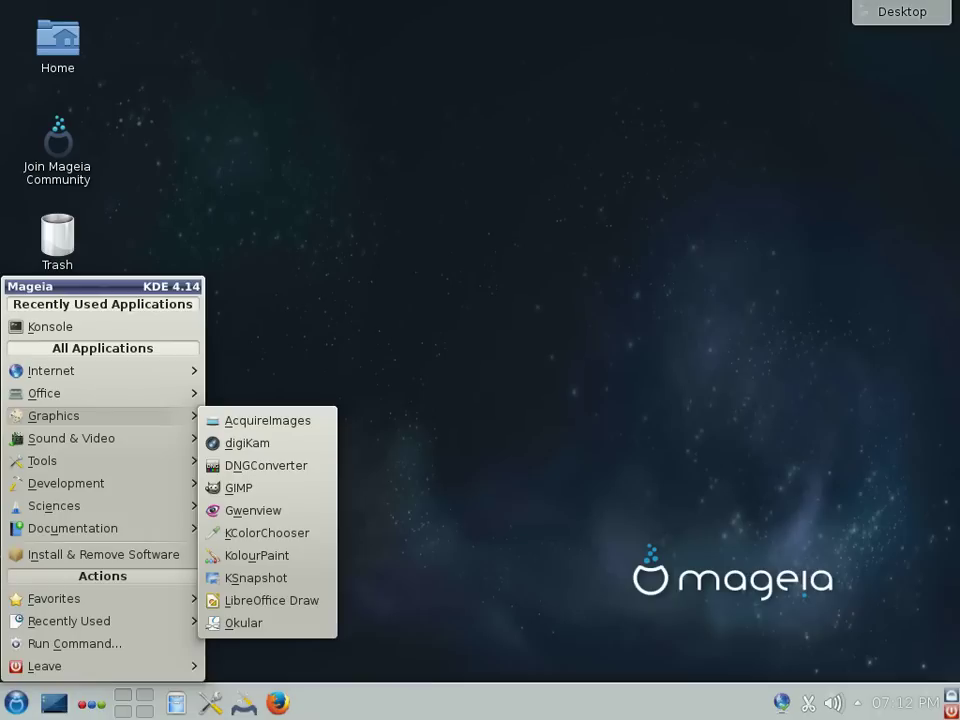
mouse_move(70, 438)
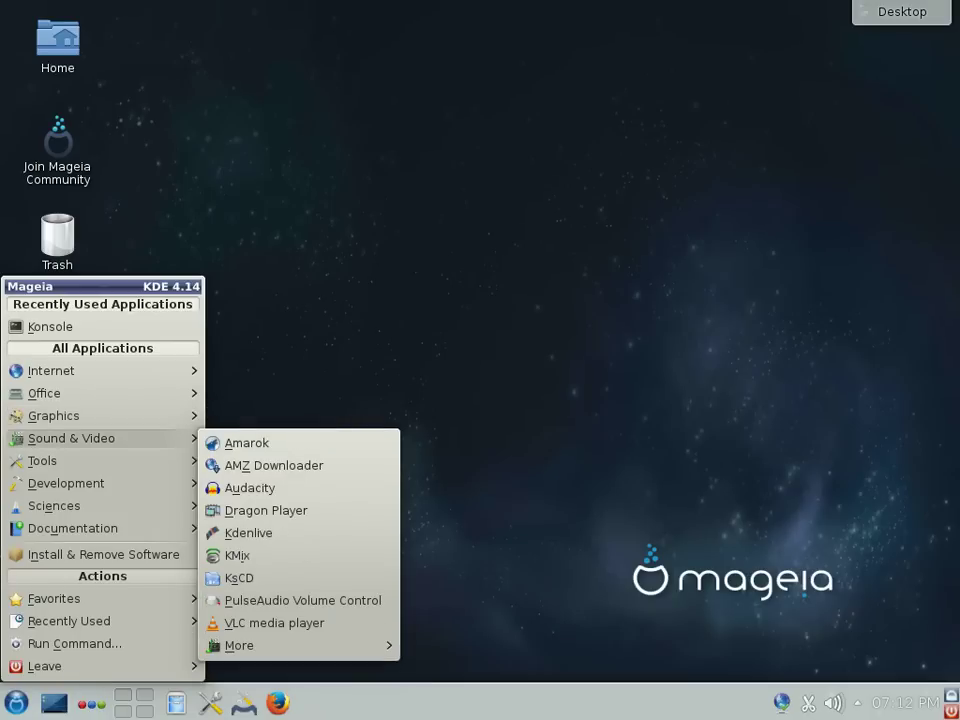
mouse_move(42, 460)
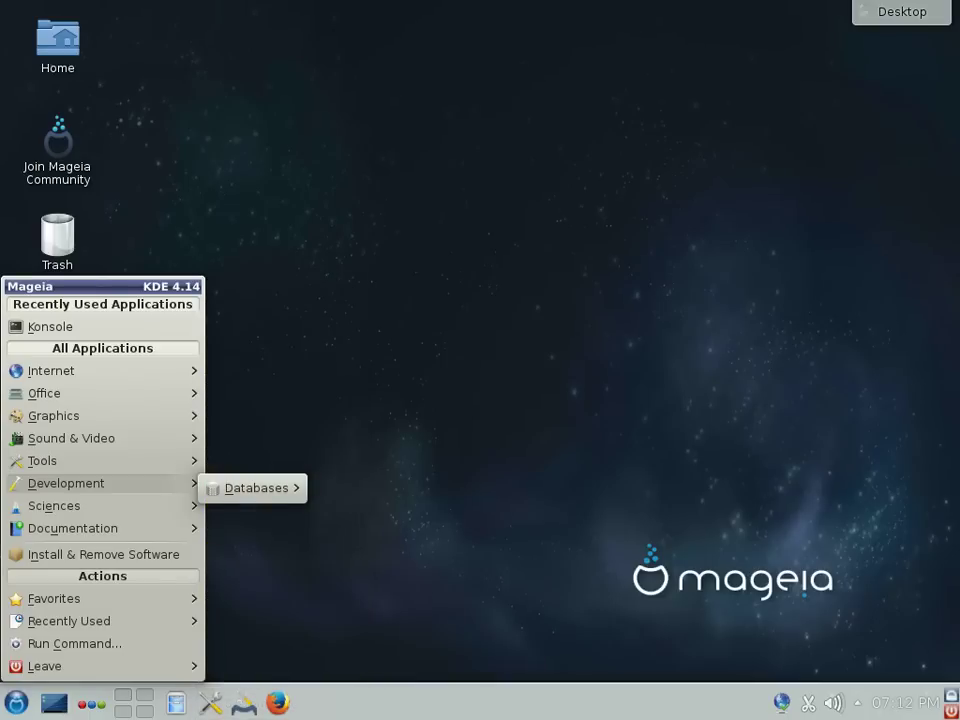
mouse_move(54, 505)
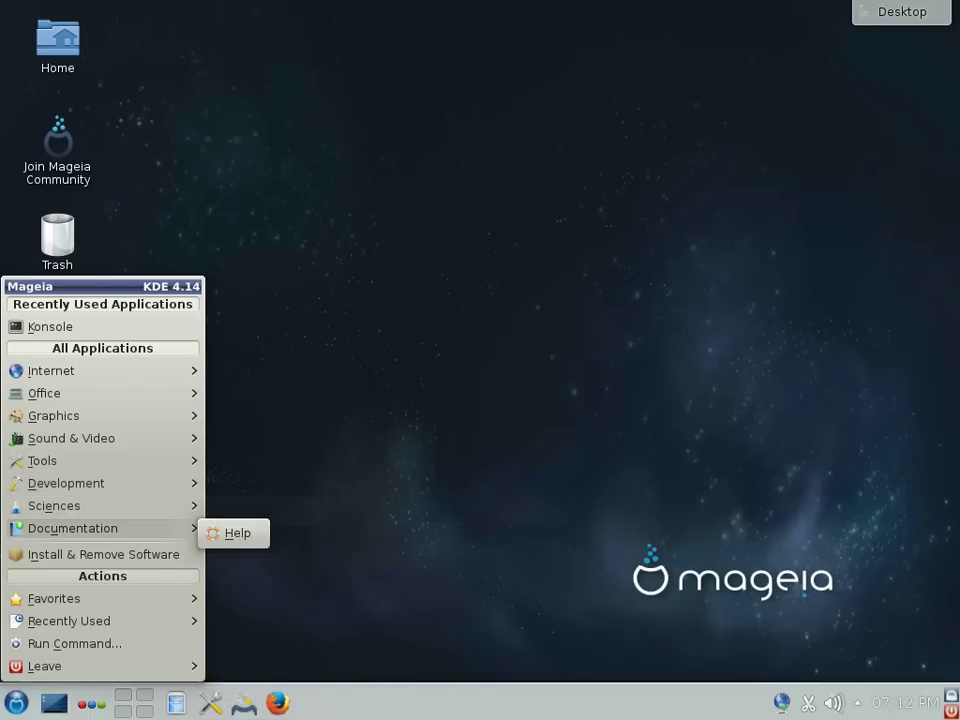
left_click(100, 554)
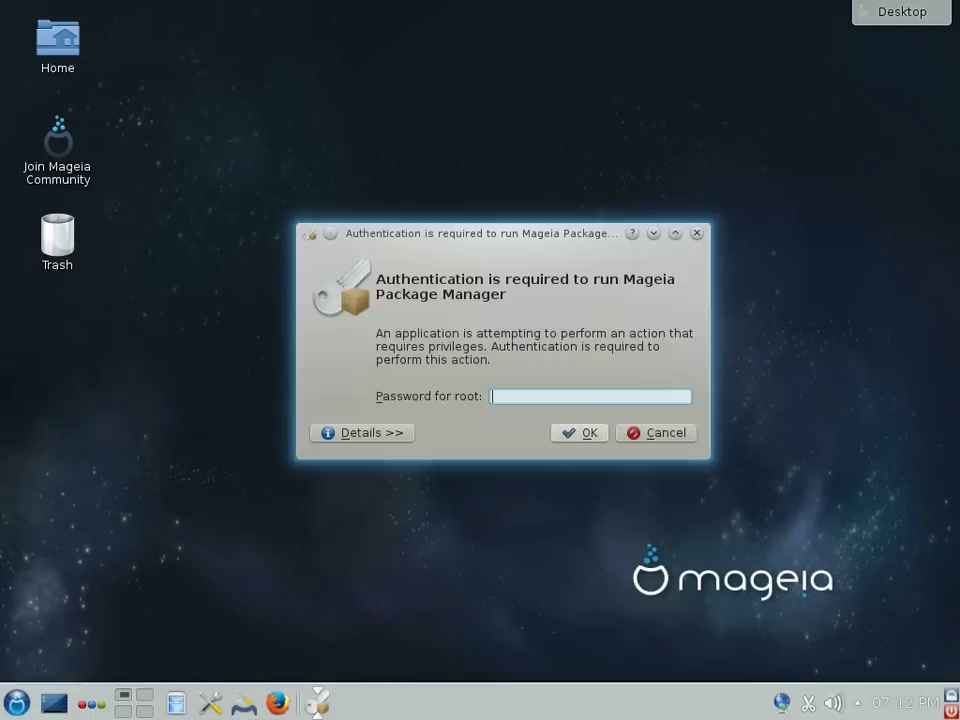
Step: Submit the root password for Mageia Package Manager three times until the prompt closes
type("********")
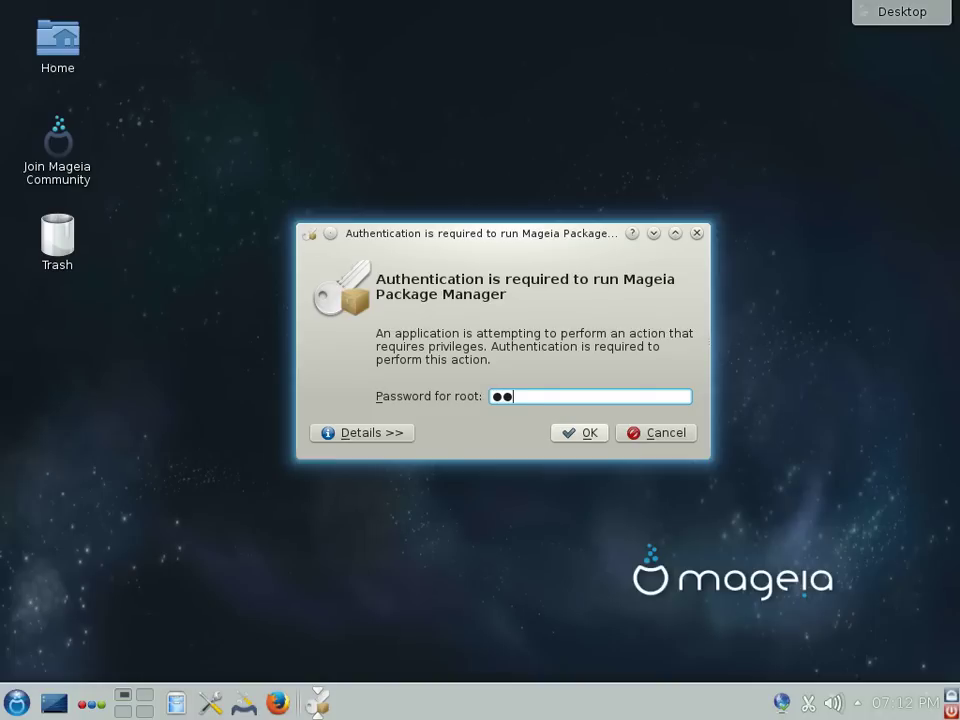
key("Return")
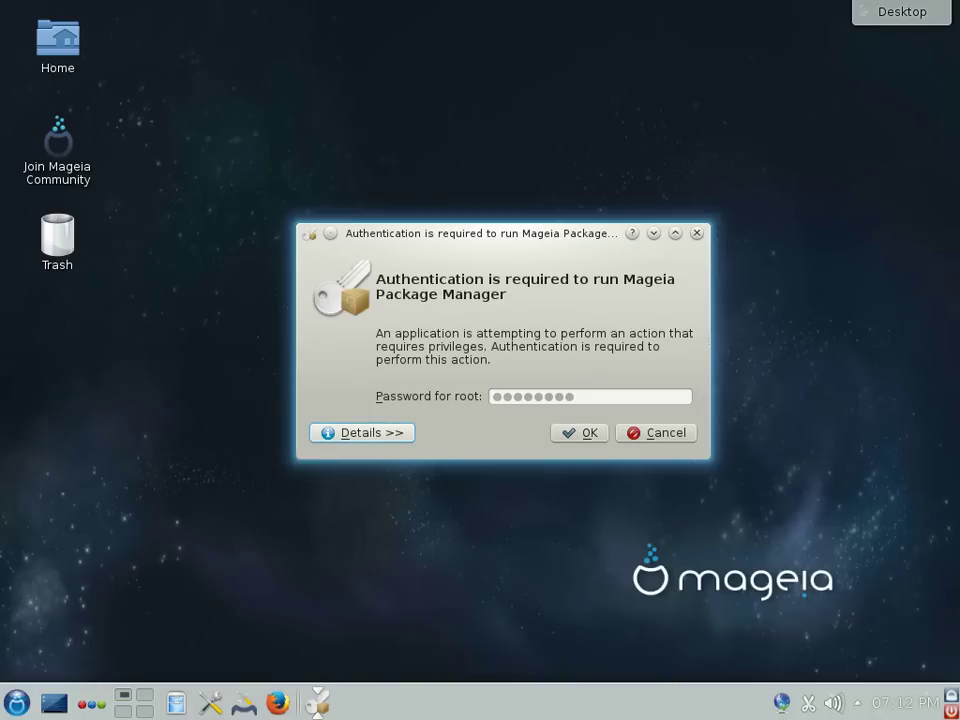
type("**")
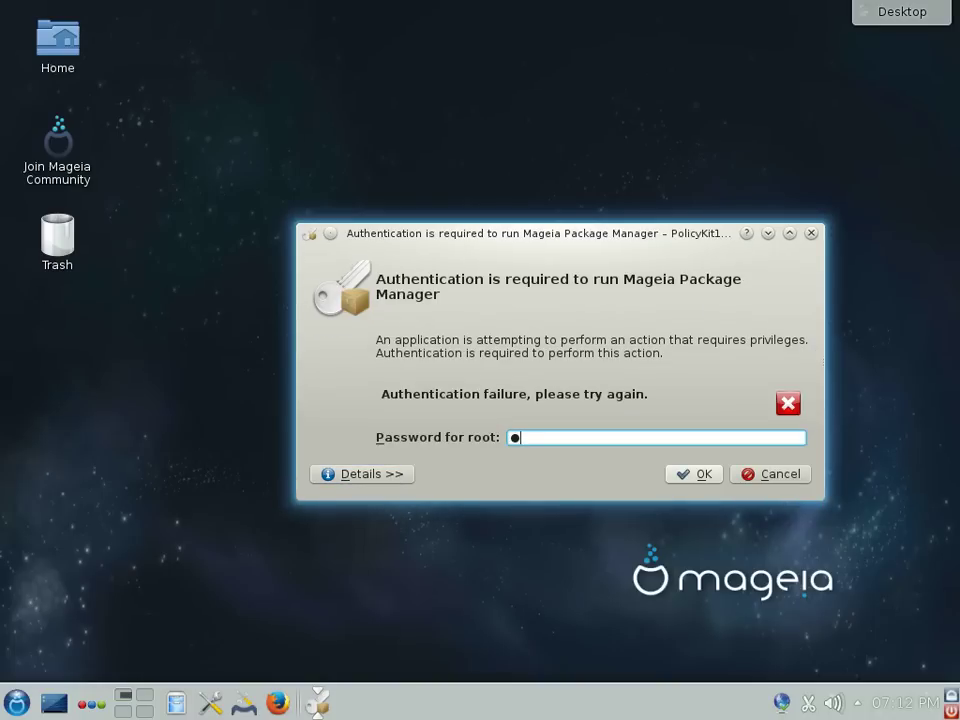
type("*****")
key("Return")
type("*******")
key("Return")
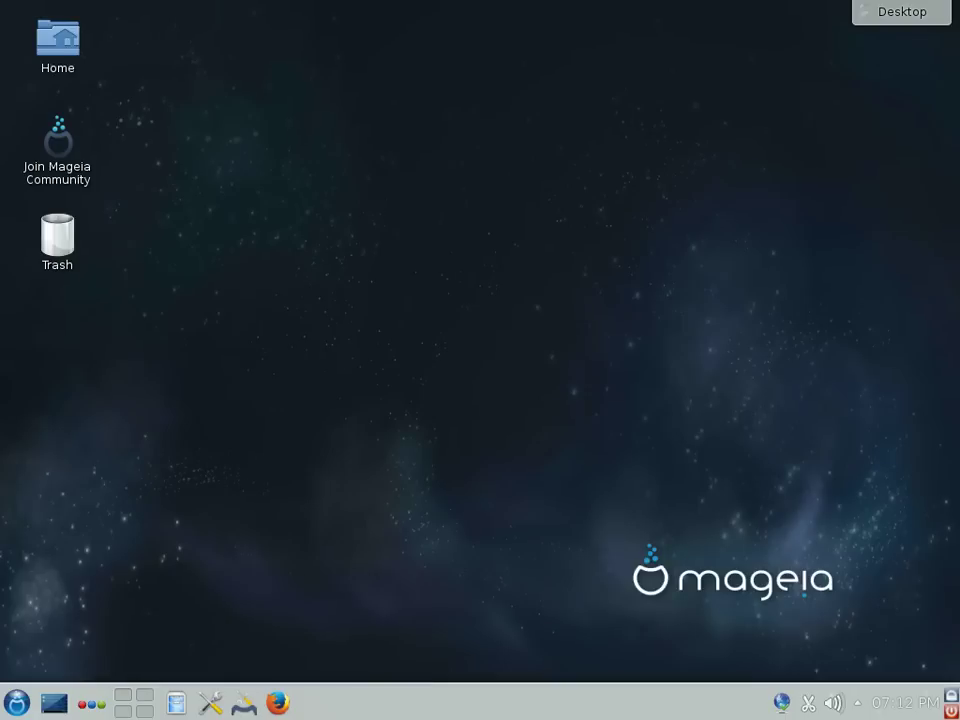
Step: Launch Install & Remove Software from the K menu, authenticate as root, and maximize the window
left_click(16, 703)
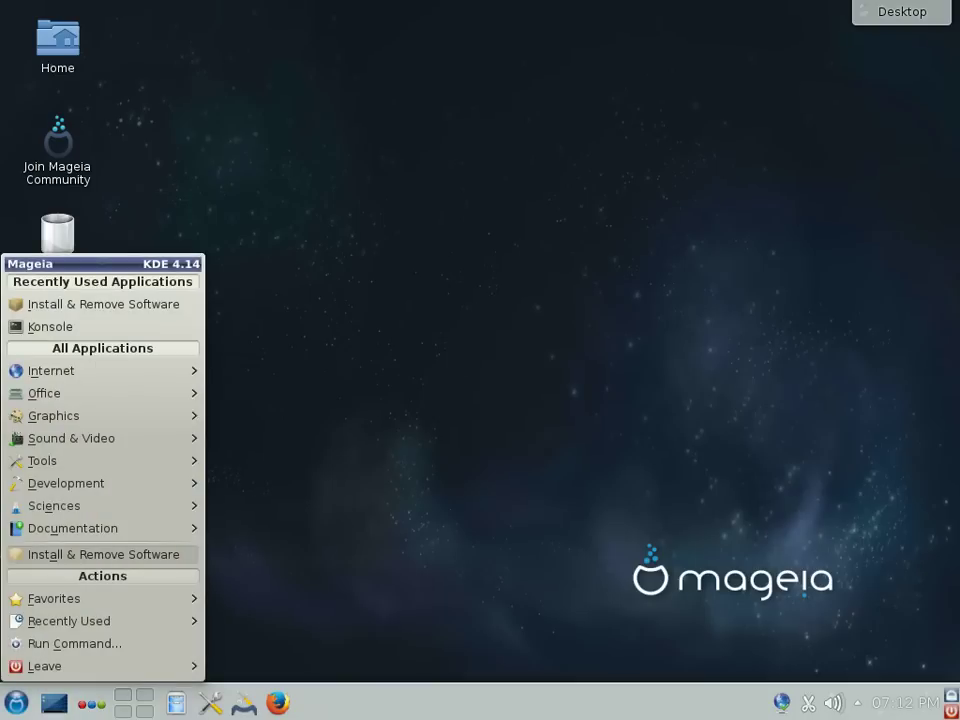
left_click(103, 554)
type("******")
key("Return")
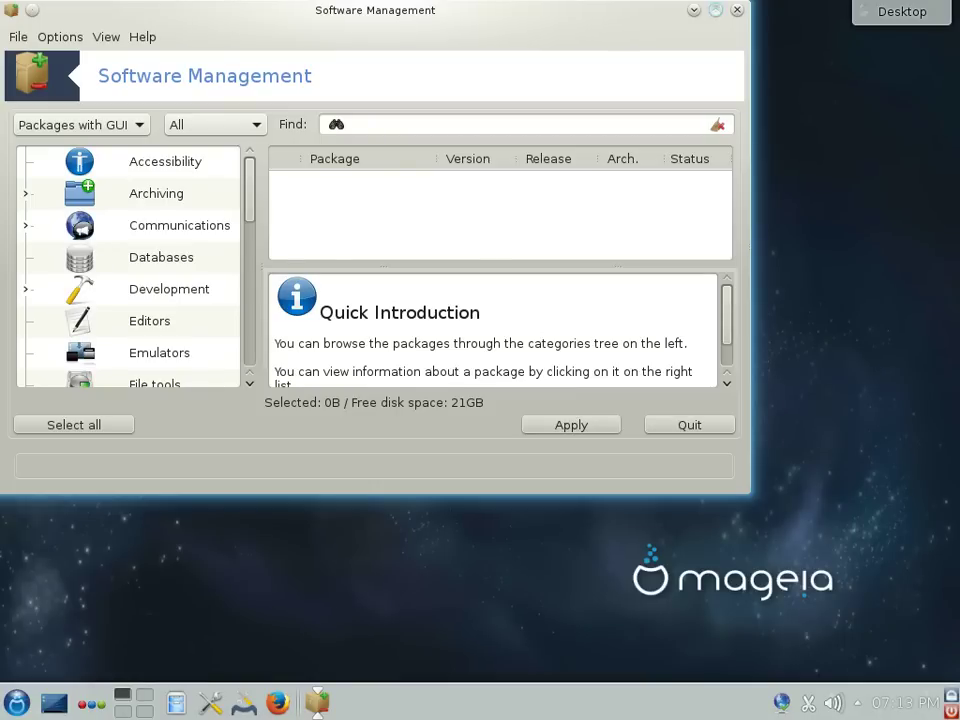
double_click(536, 8)
Step: Browse the Emulators and Geography categories, then list Sound > Utilities packages
left_click(159, 350)
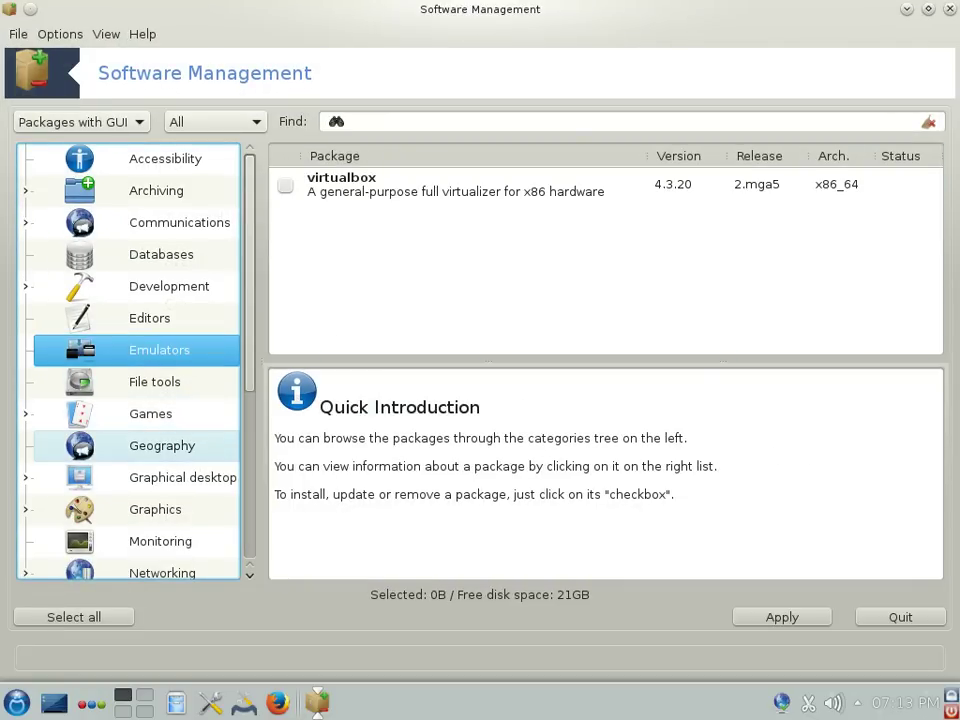
left_click(162, 445)
scroll(150, 508, "down", 3)
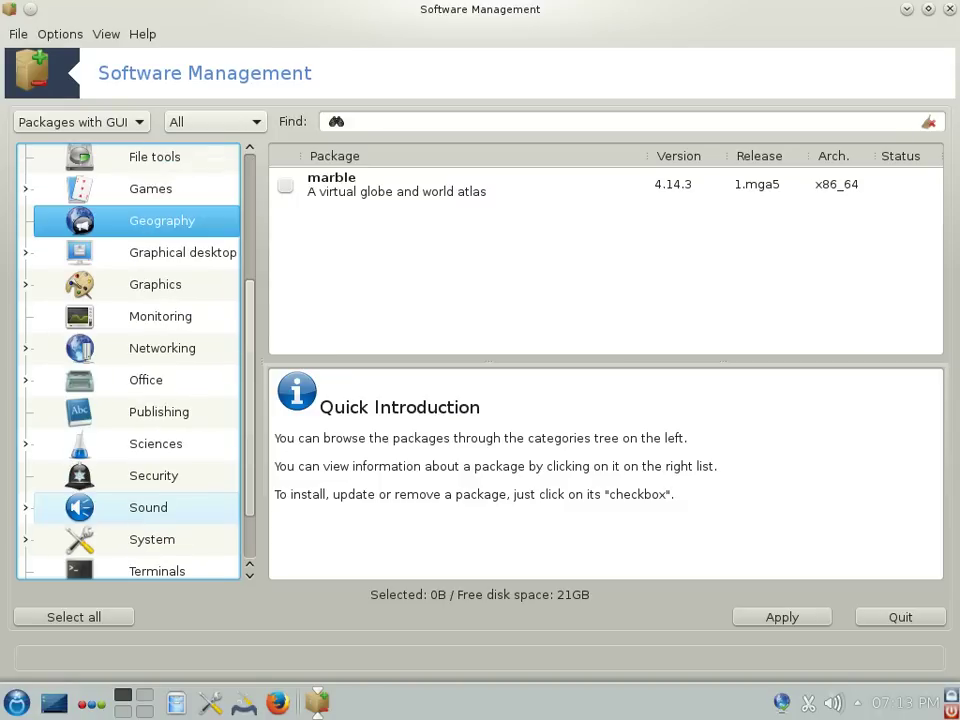
left_click(148, 507)
key("Right")
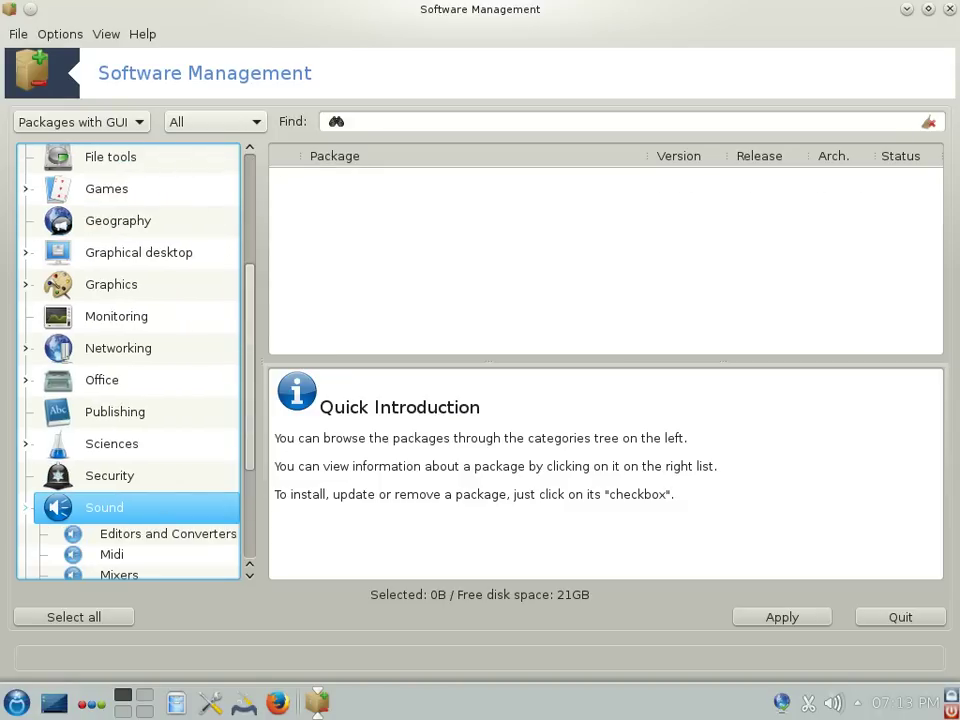
scroll(128, 400, "down", 2)
left_click(122, 441)
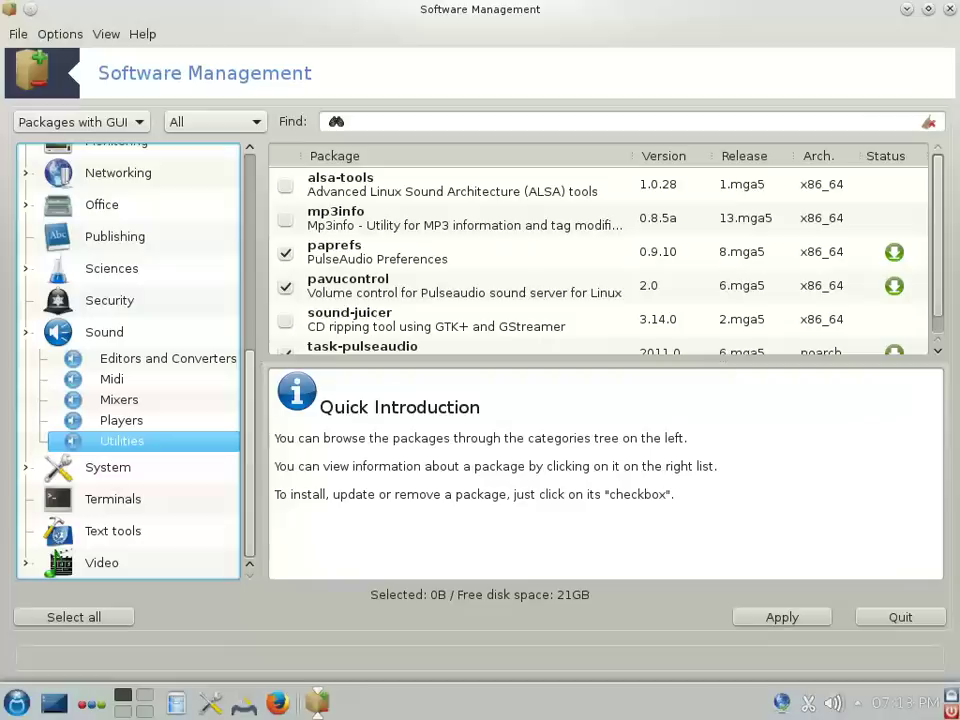
Step: Search packages for mp3 and then p3 to find mp3info, and quit Software Management
left_click(350, 121)
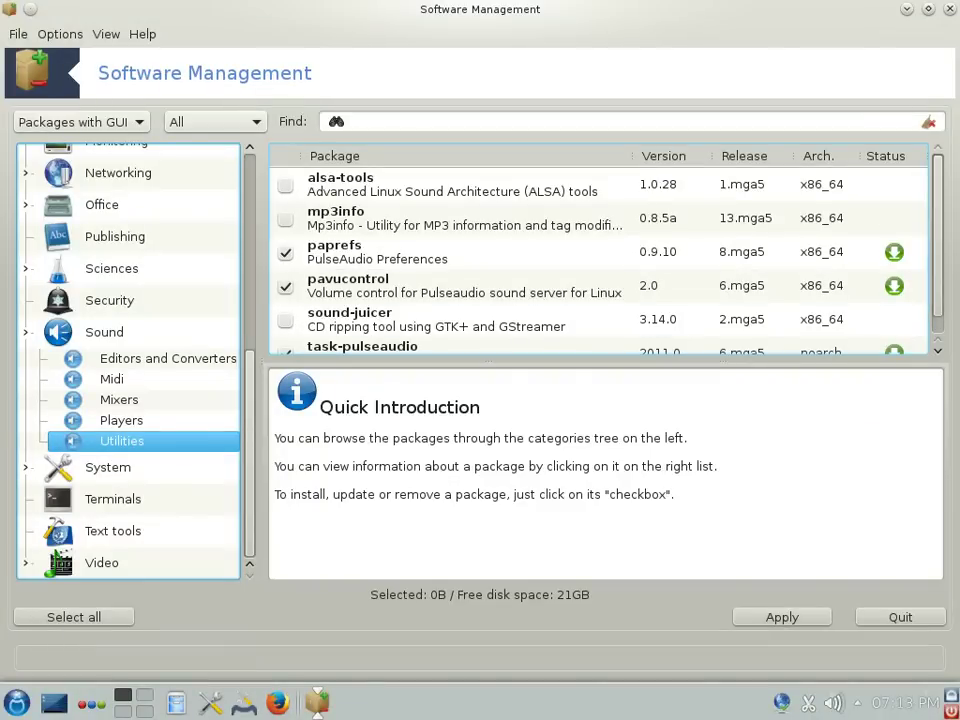
type("mp3")
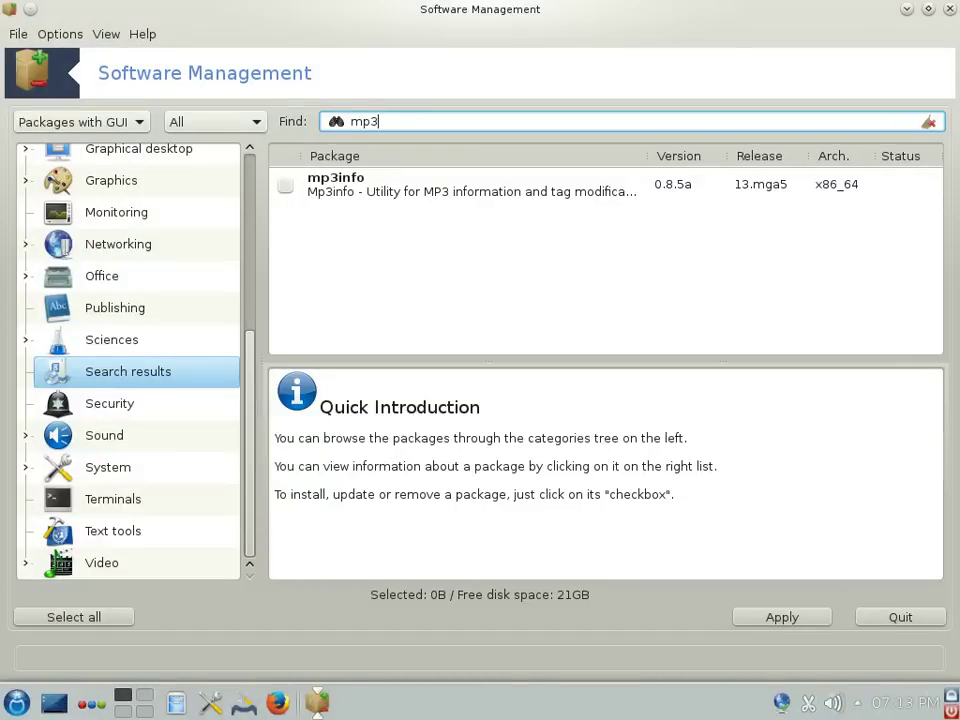
left_click(107, 467)
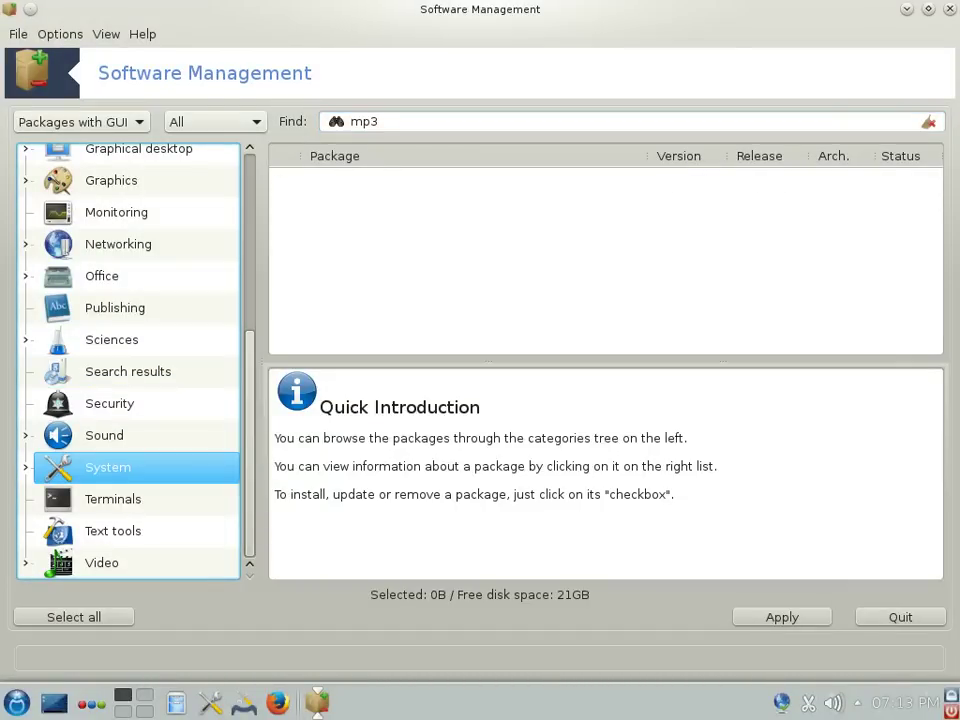
key("shift+Tab")
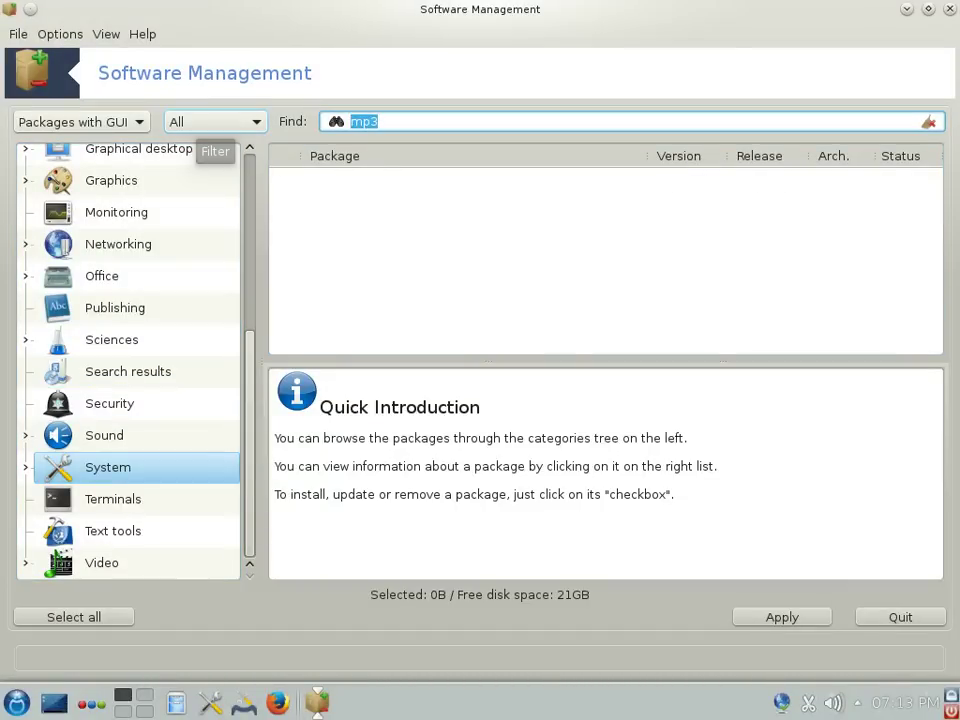
type("p")
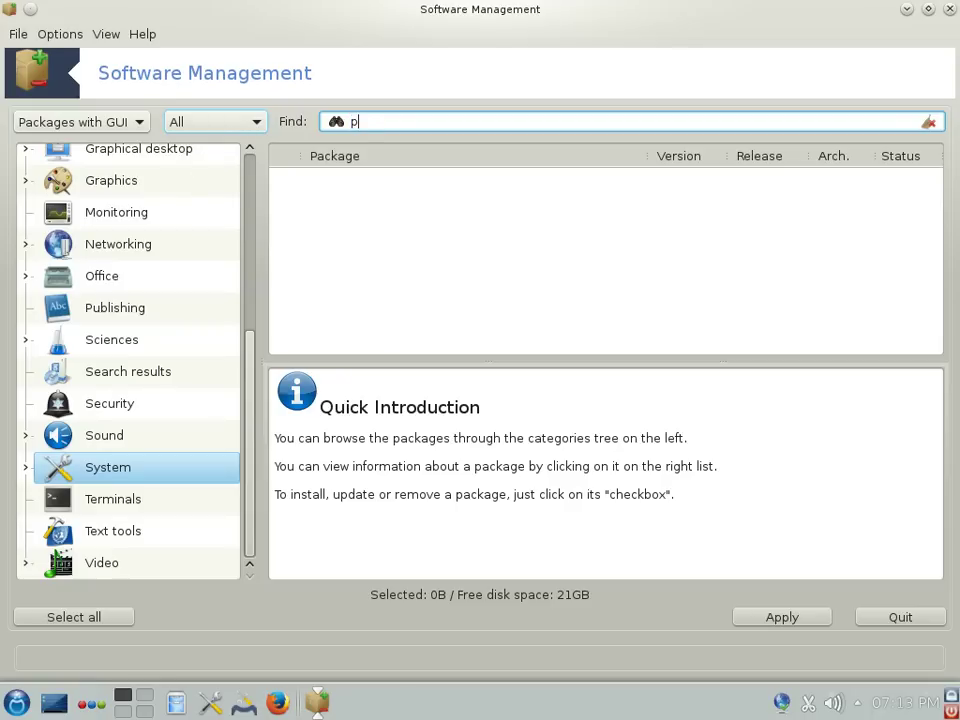
key("Return")
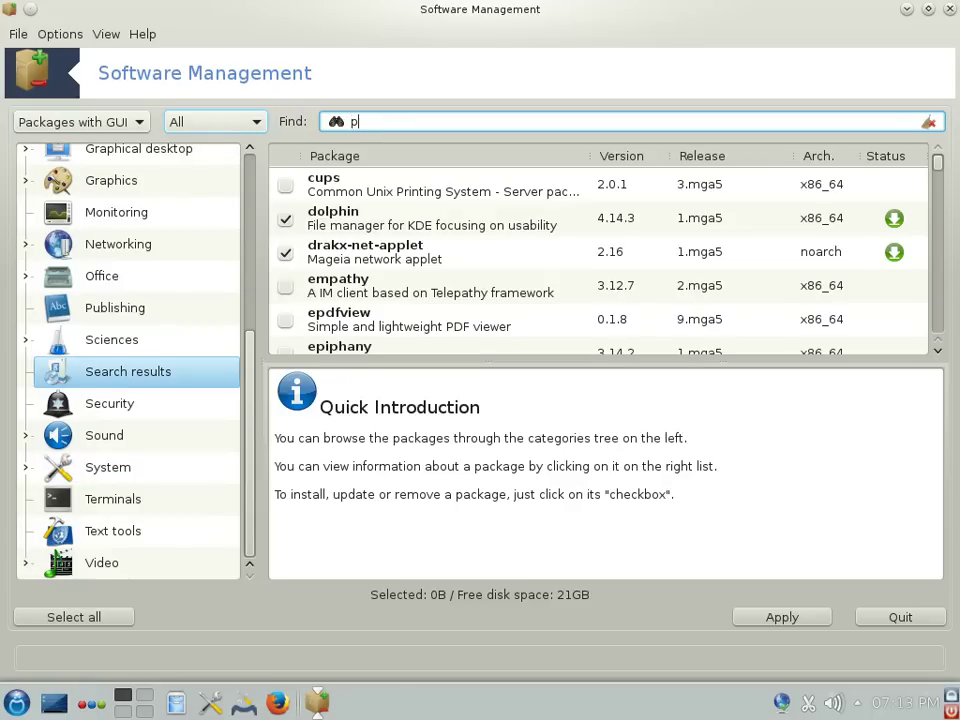
type("p")
type("3")
key("Return")
key("BackSpace")
key("BackSpace")
key("BackSpace")
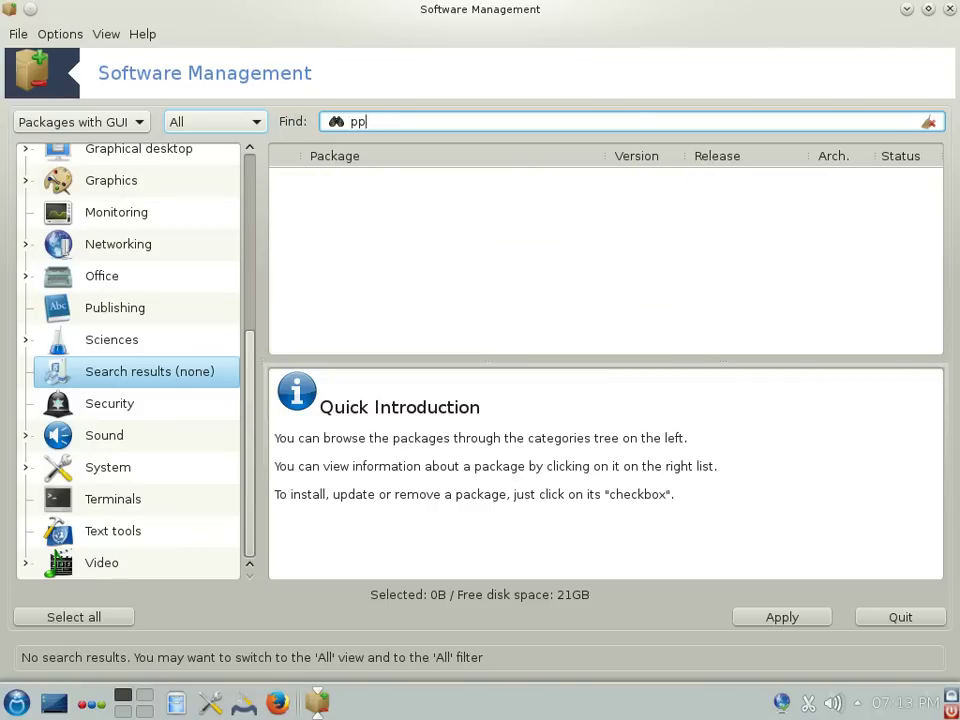
type("p3")
key("Return")
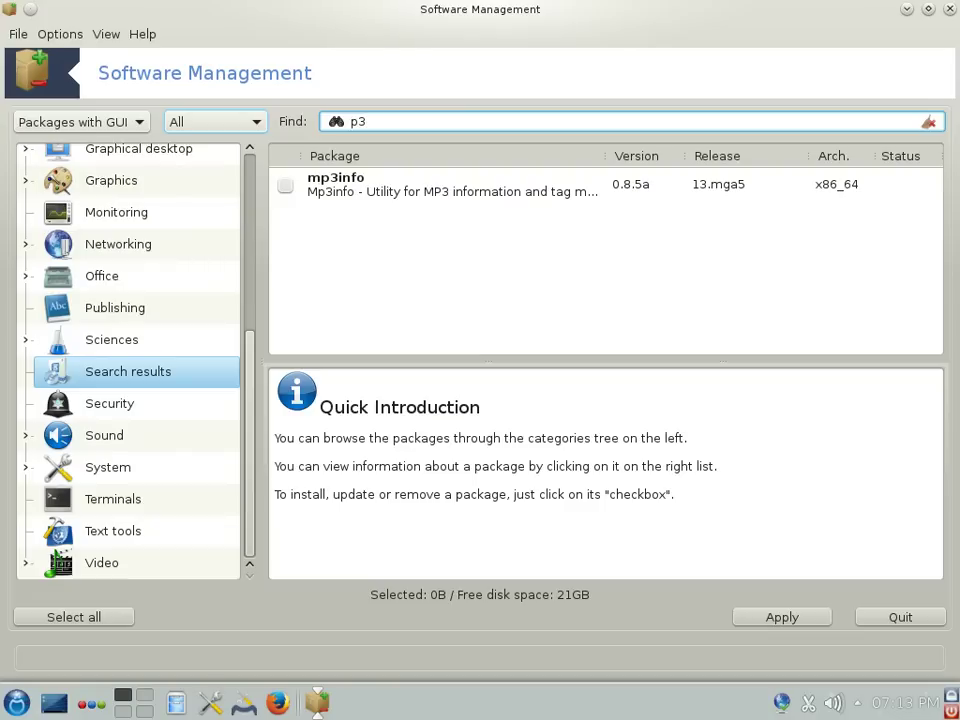
key("ctrl+q")
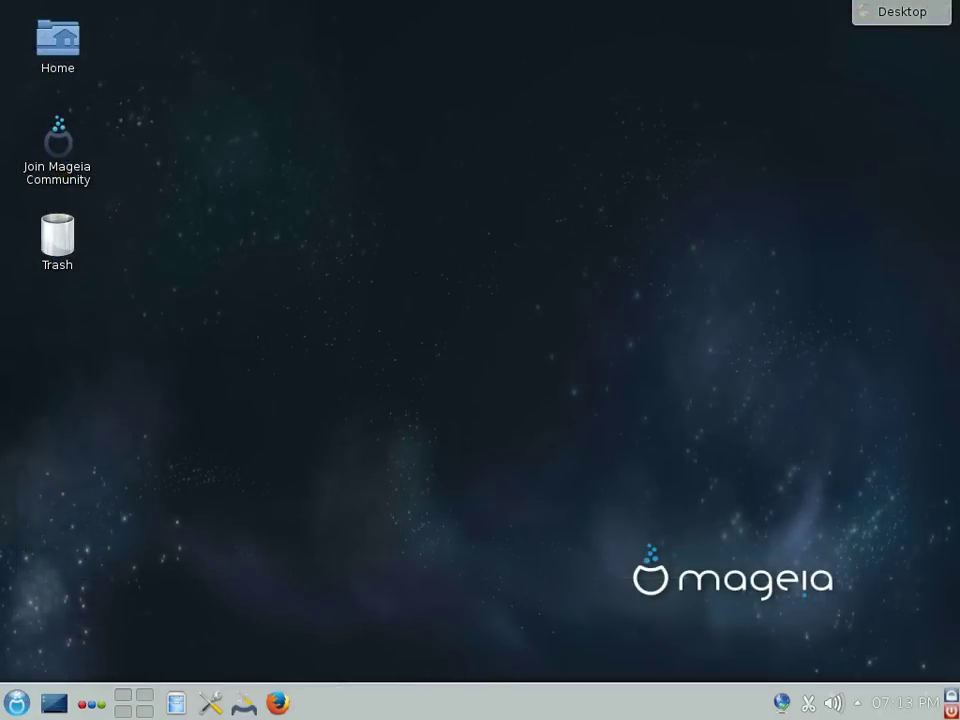
Step: Launch Mageia Control Center from the launcher's Favorites using only the keyboard
key("alt+F1")
key("Up")
key("Up")
key("Up")
key("Up")
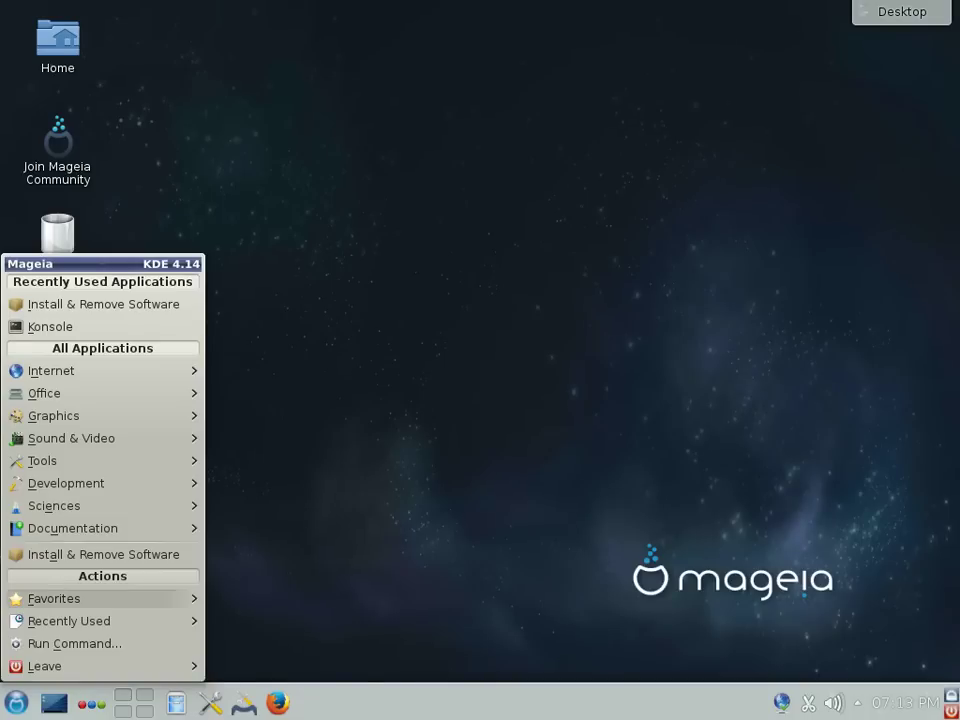
key("Right")
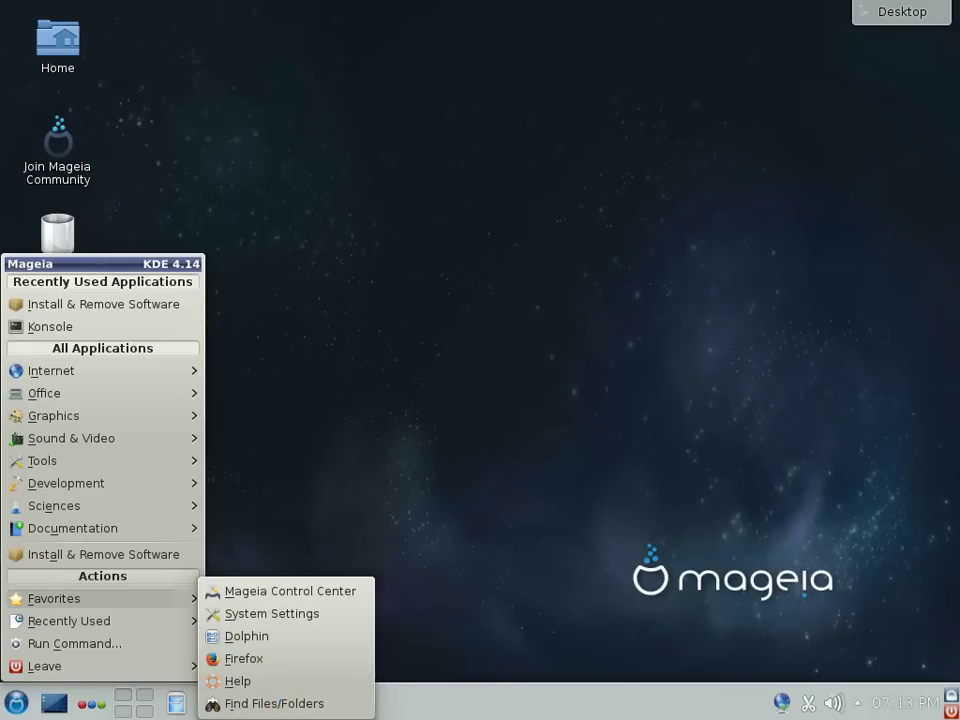
key("Left")
key("Down")
key("Right")
key("Down")
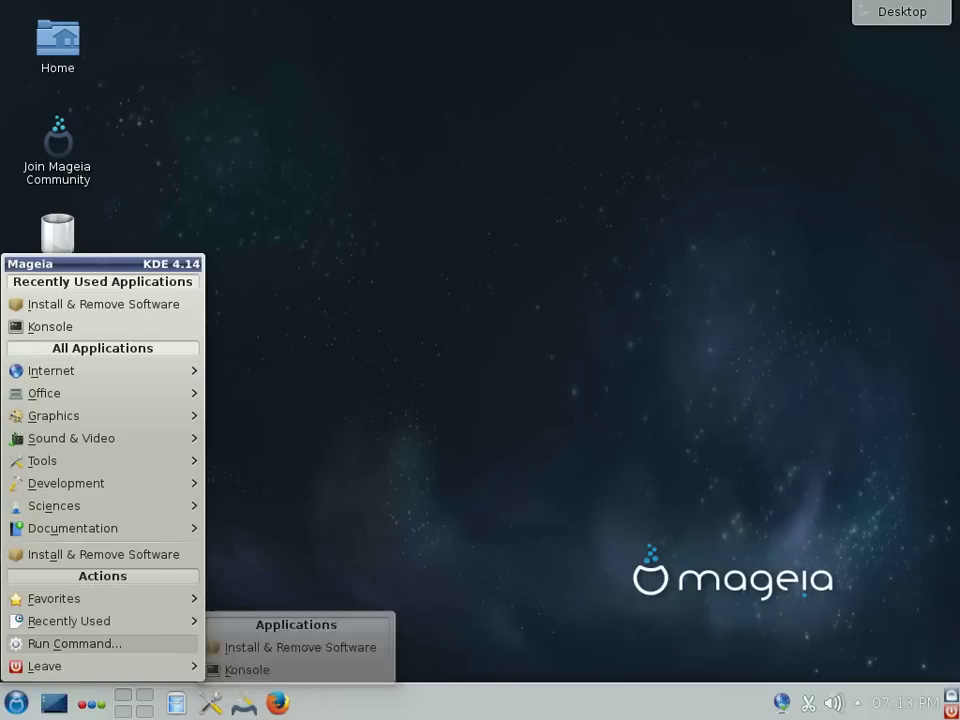
key("Up")
key("Up")
key("Right")
key("Down")
key("Up")
key("Return")
Step: Enter the root password, retrying after the first attempt is rejected
type("••••••••")
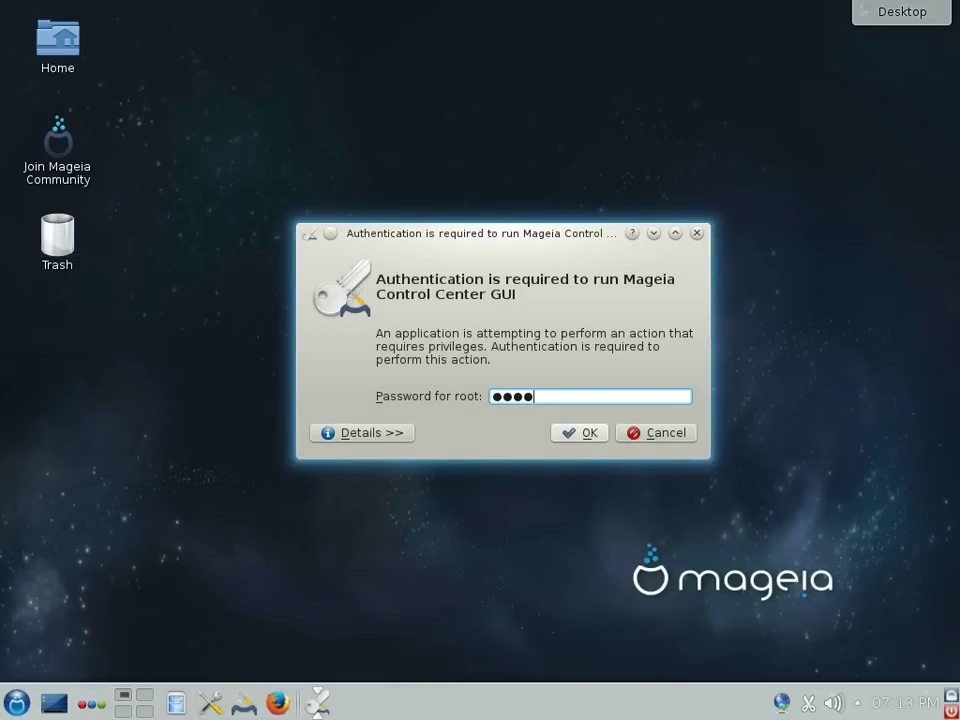
key("Return")
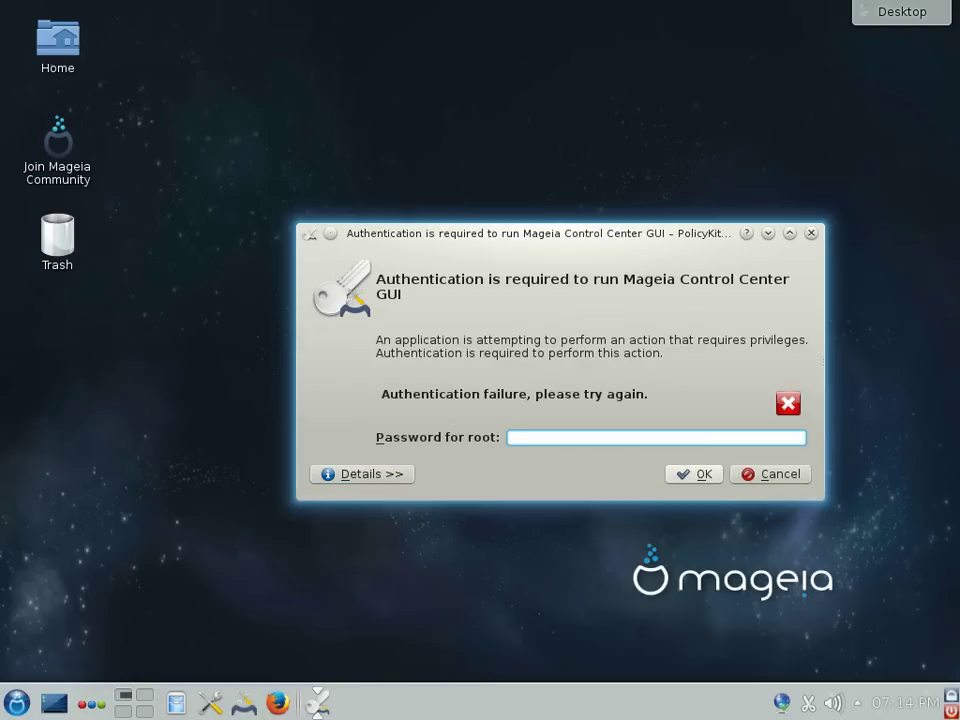
type("•••••••")
key("Return")
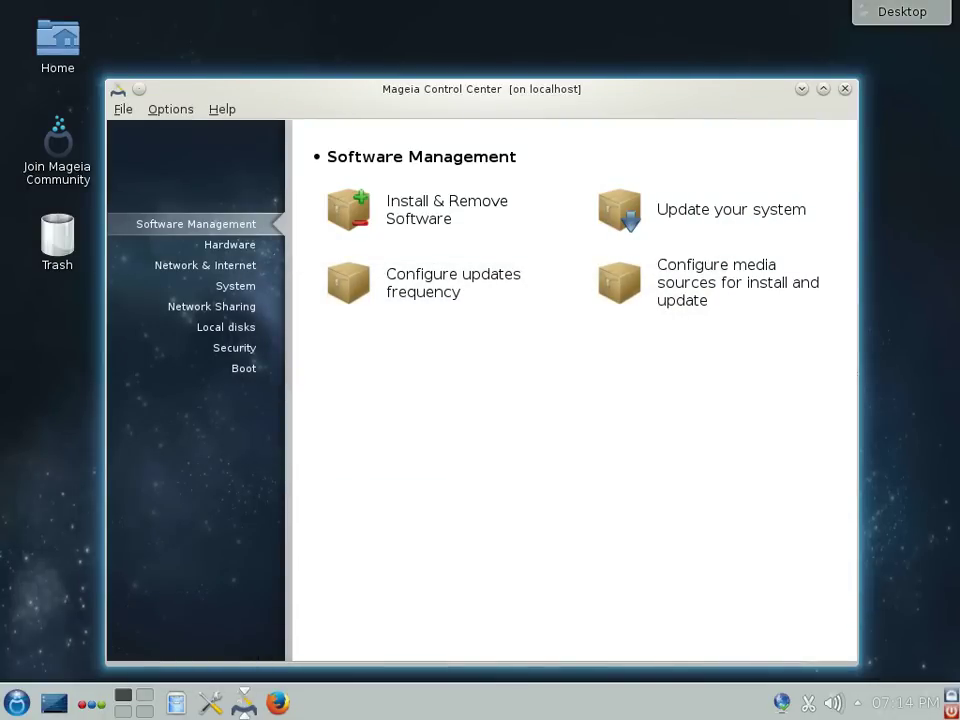
Step: Page through the Hardware, Network & Internet and System tool sections
left_click(230, 244)
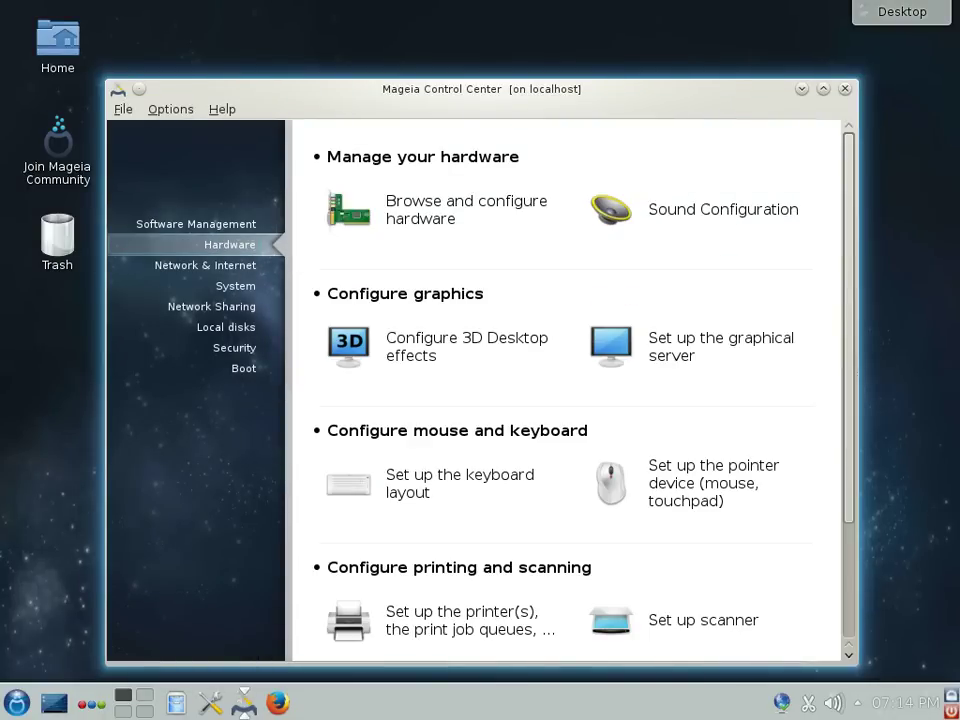
scroll(565, 390, "down", 2)
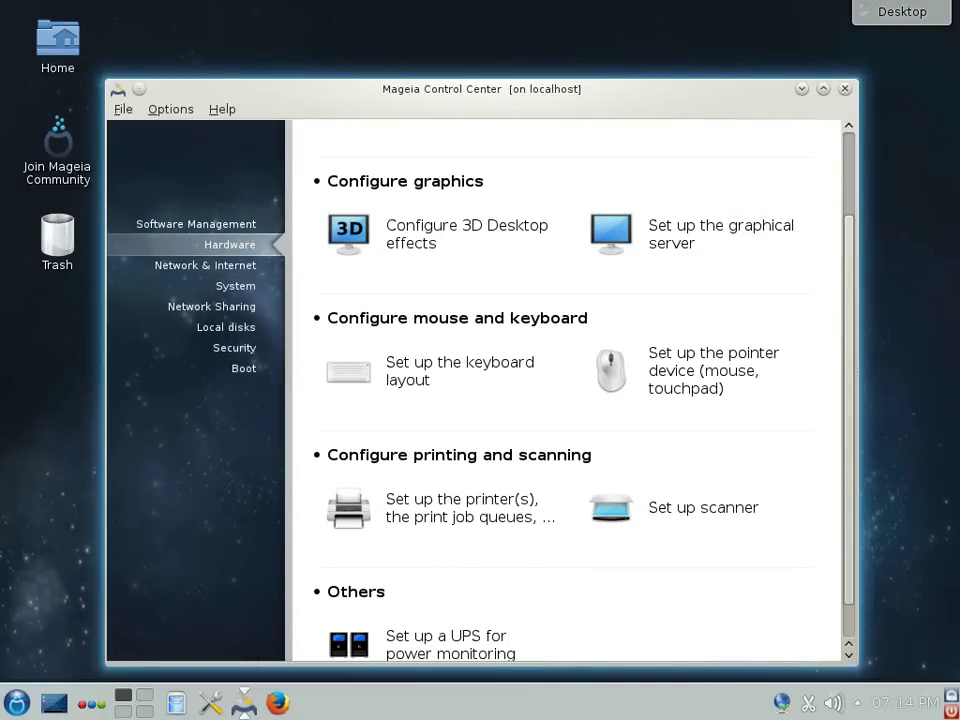
scroll(565, 390, "up", 2)
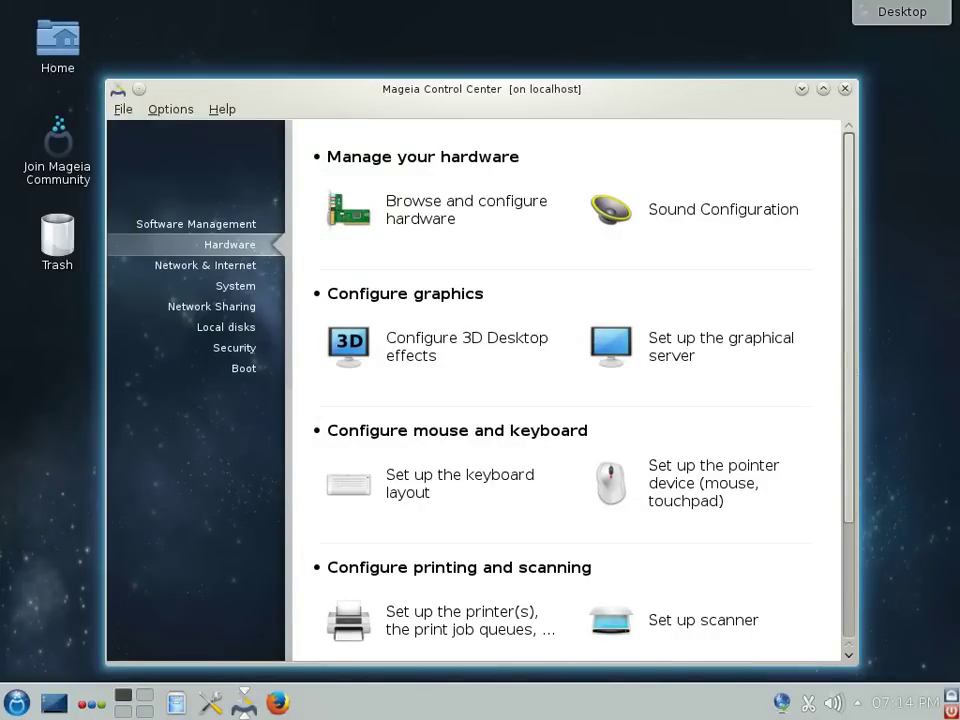
left_click(205, 265)
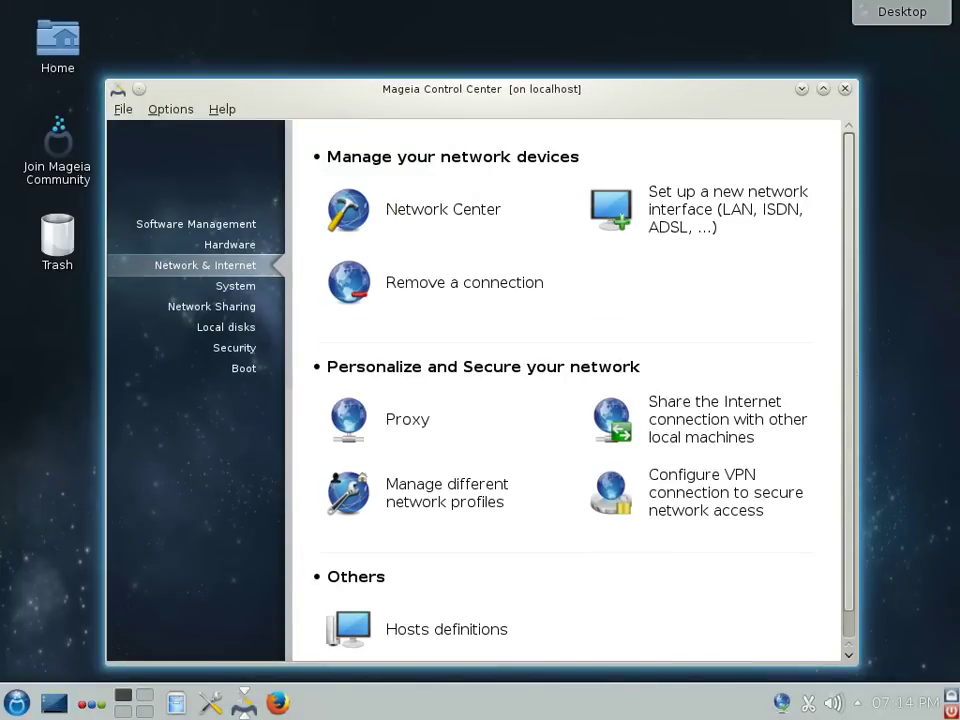
left_click(235, 286)
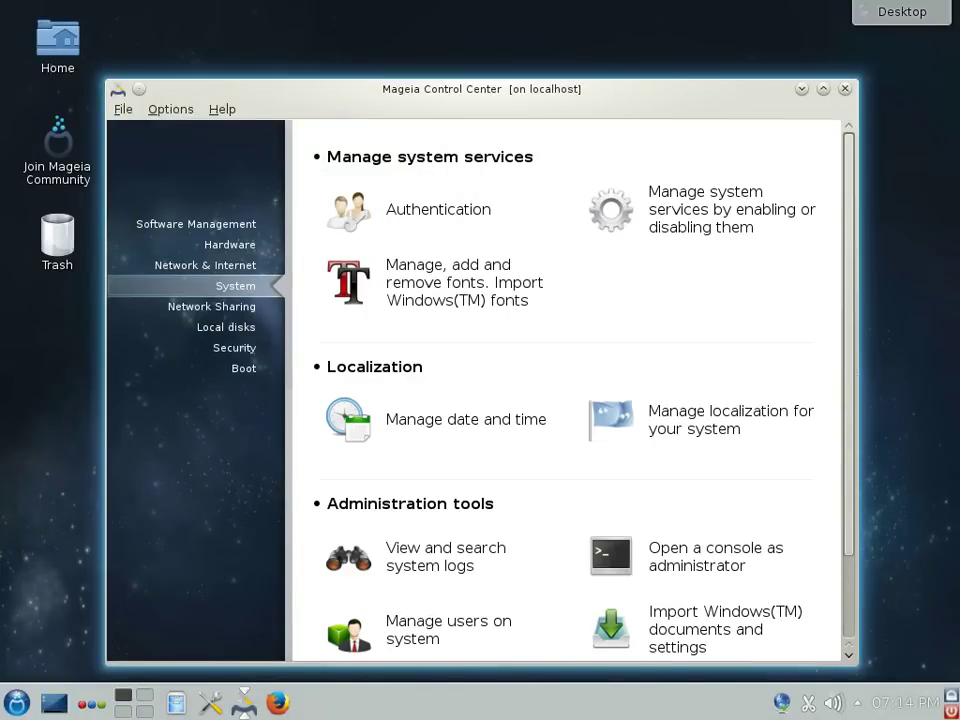
scroll(565, 390, "down", 2)
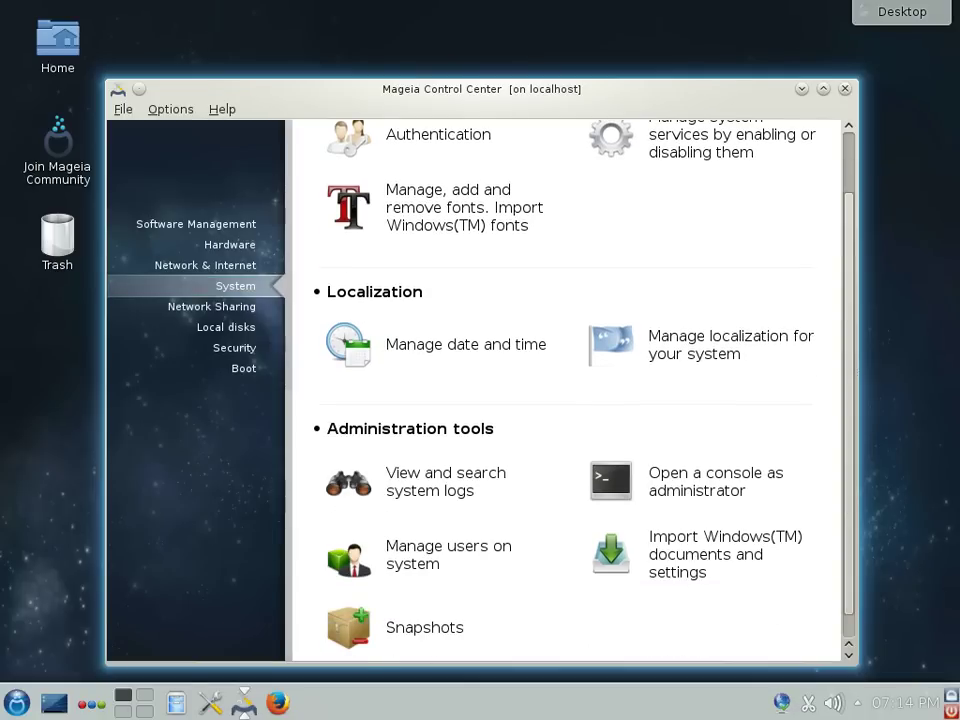
Step: Continue through Network Sharing, Local disks, Security and Boot, then quit the Control Center
left_click(211, 306)
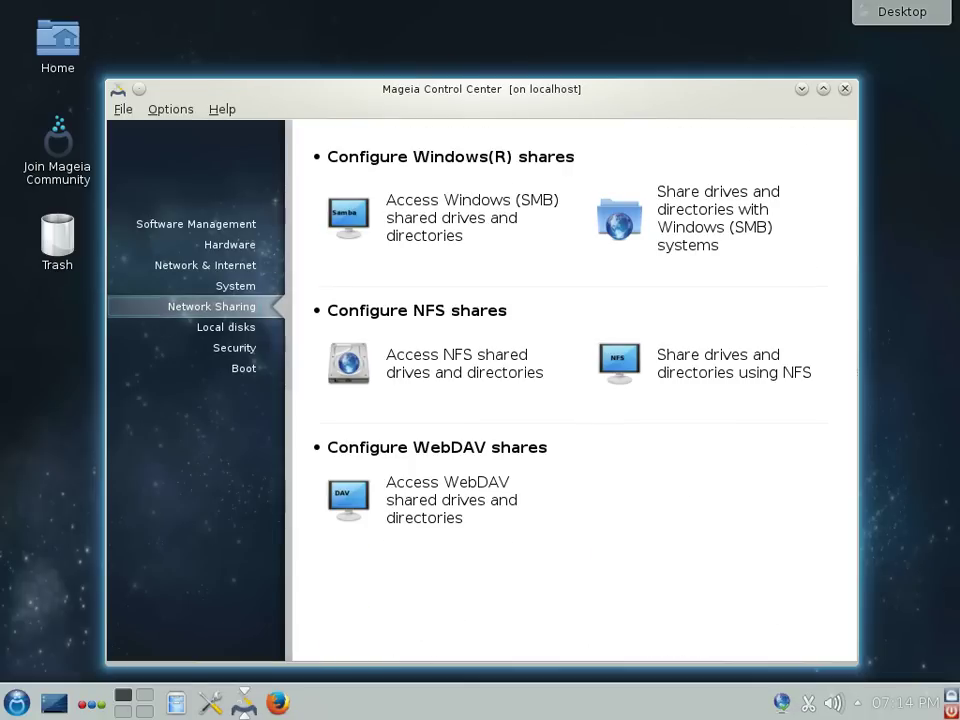
left_click(226, 327)
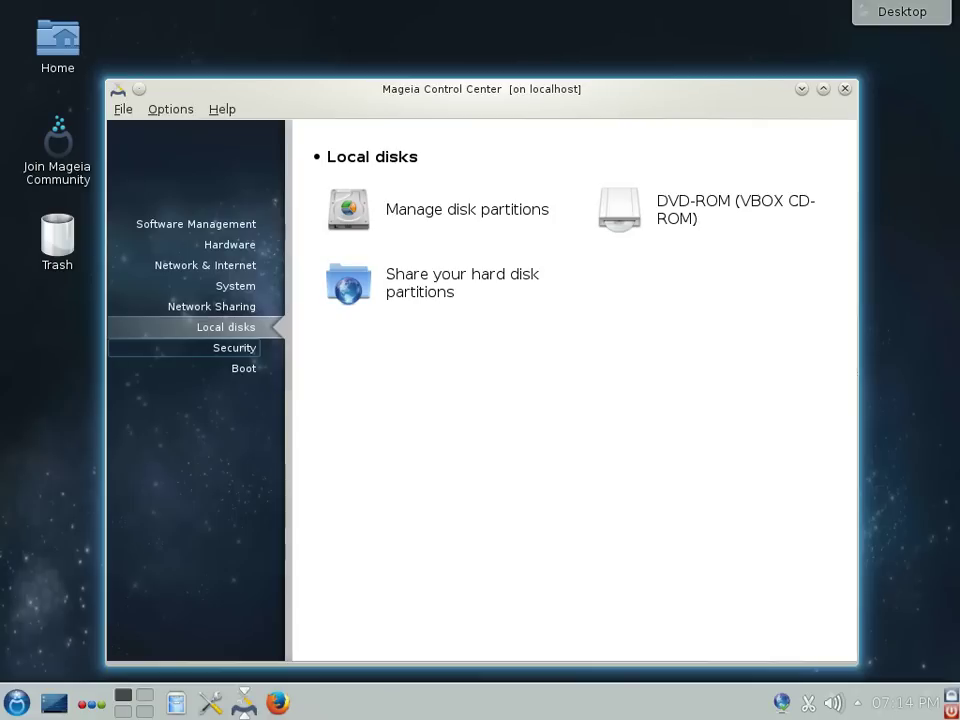
left_click(234, 347)
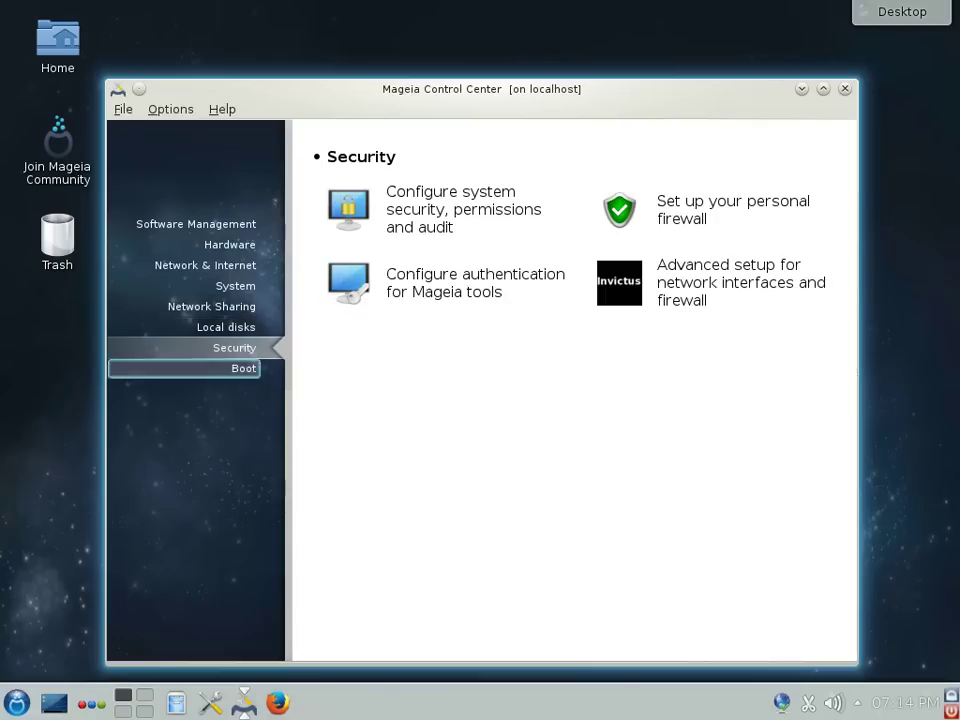
left_click(243, 368)
key("ctrl+q")
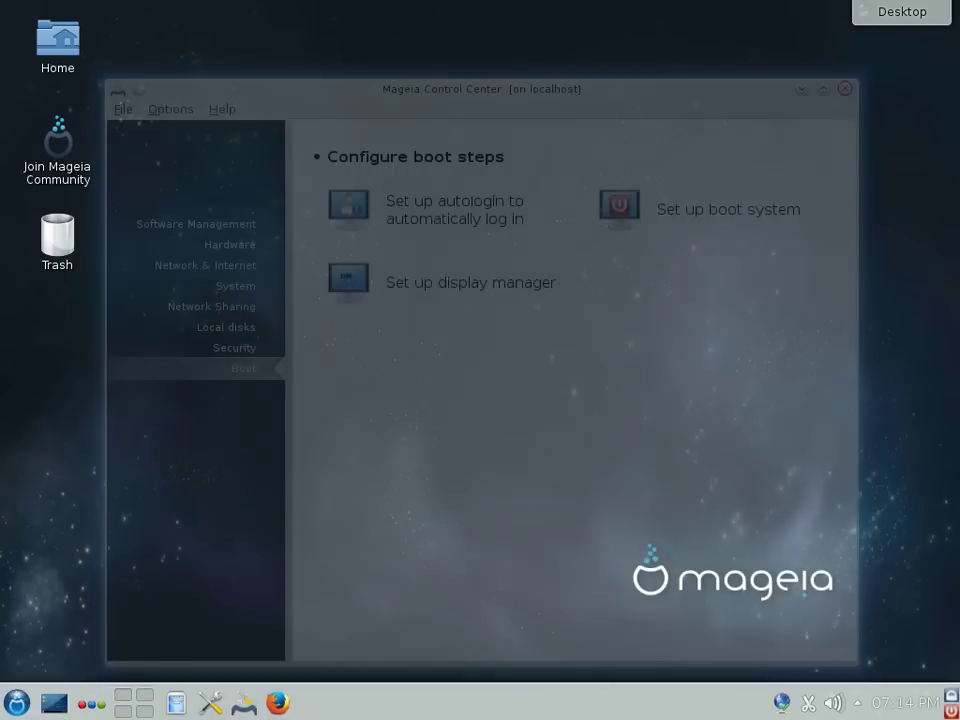
Step: Launch System Settings from Favorites, maximize it, and step to the Application Appearance and Network modules
left_click(16, 703)
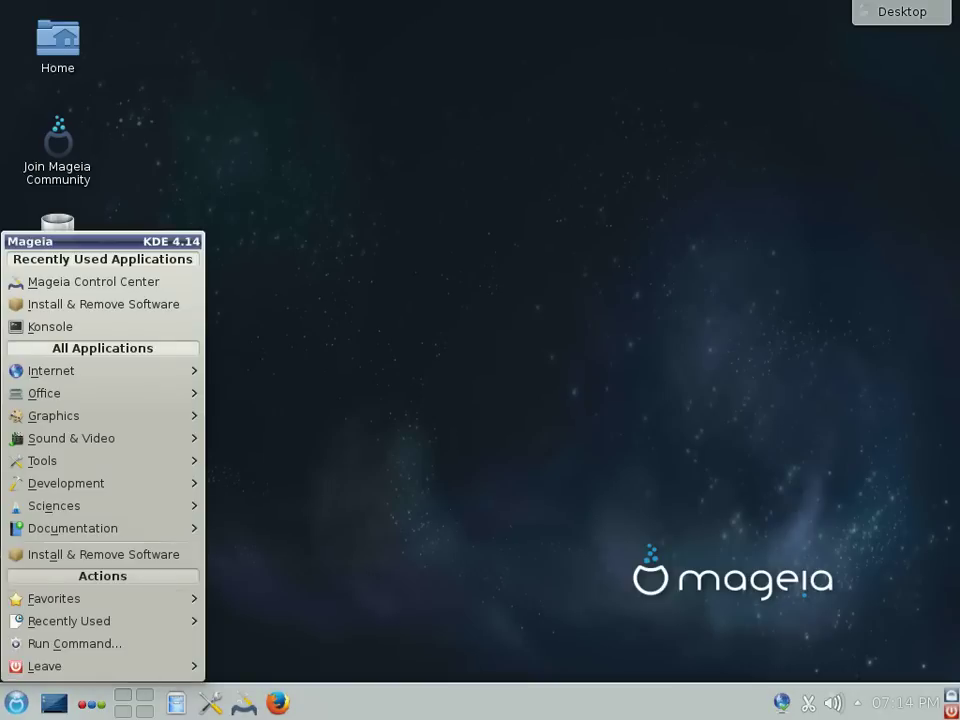
mouse_move(60, 598)
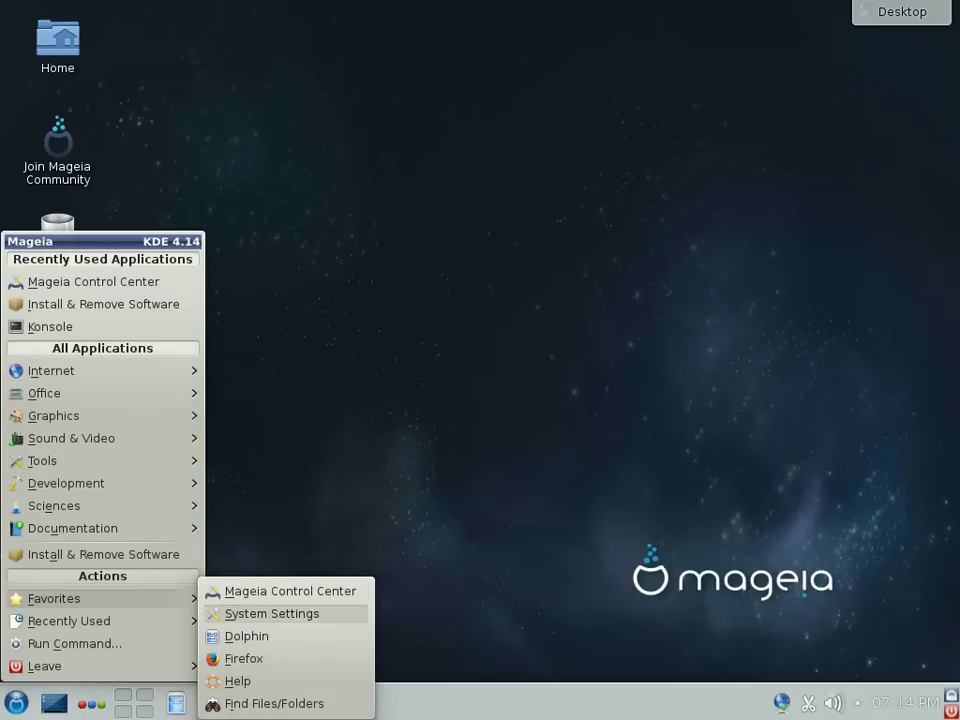
left_click(272, 613)
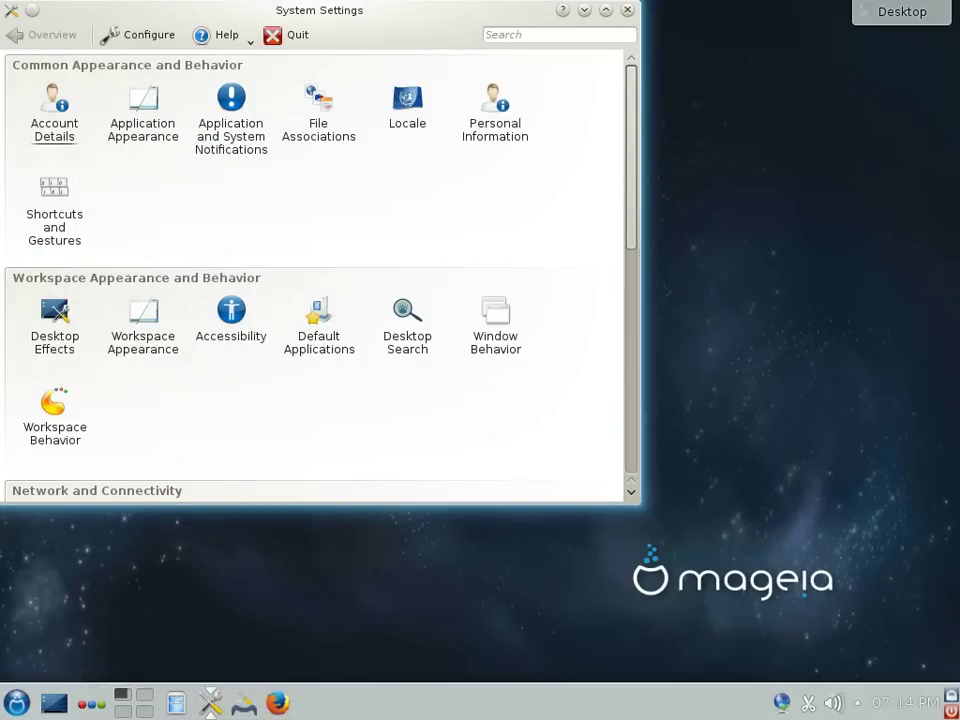
double_click(455, 8)
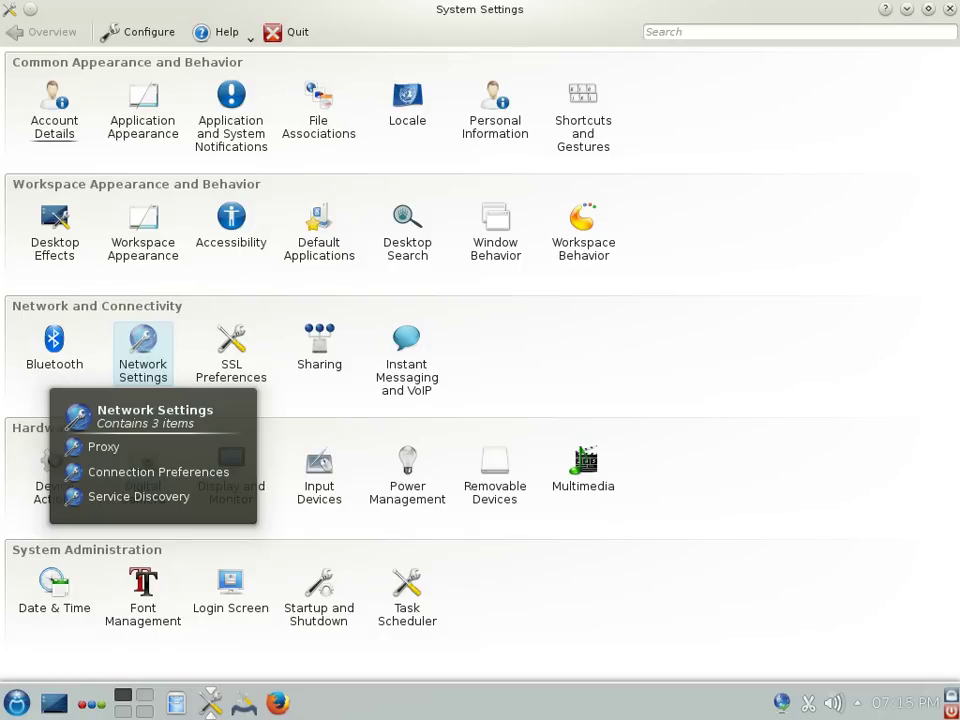
key("Right")
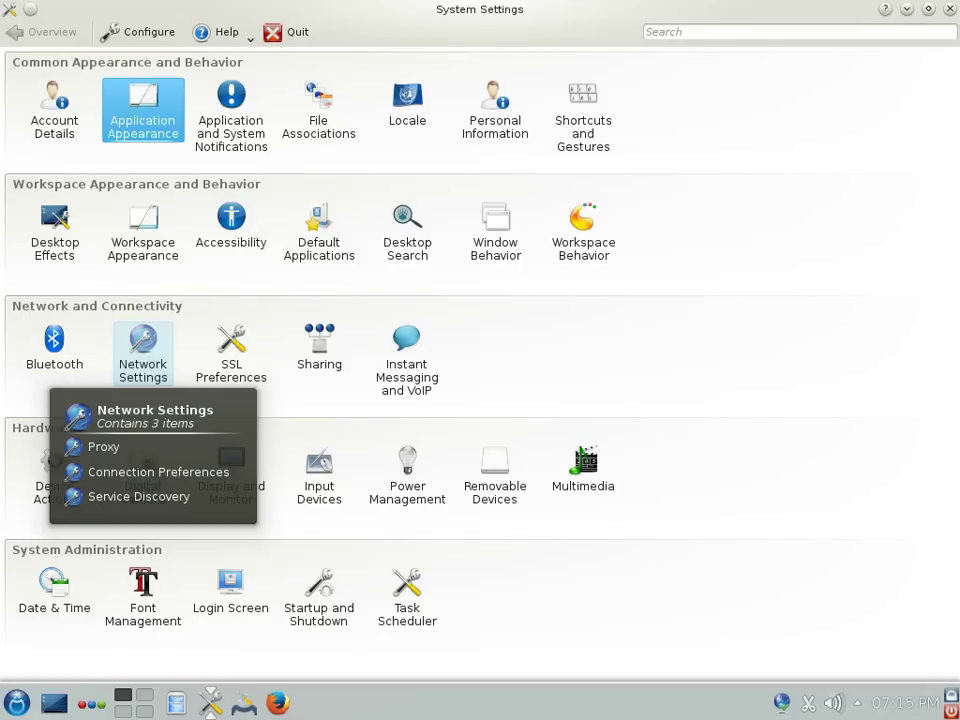
key("Down")
key("Down")
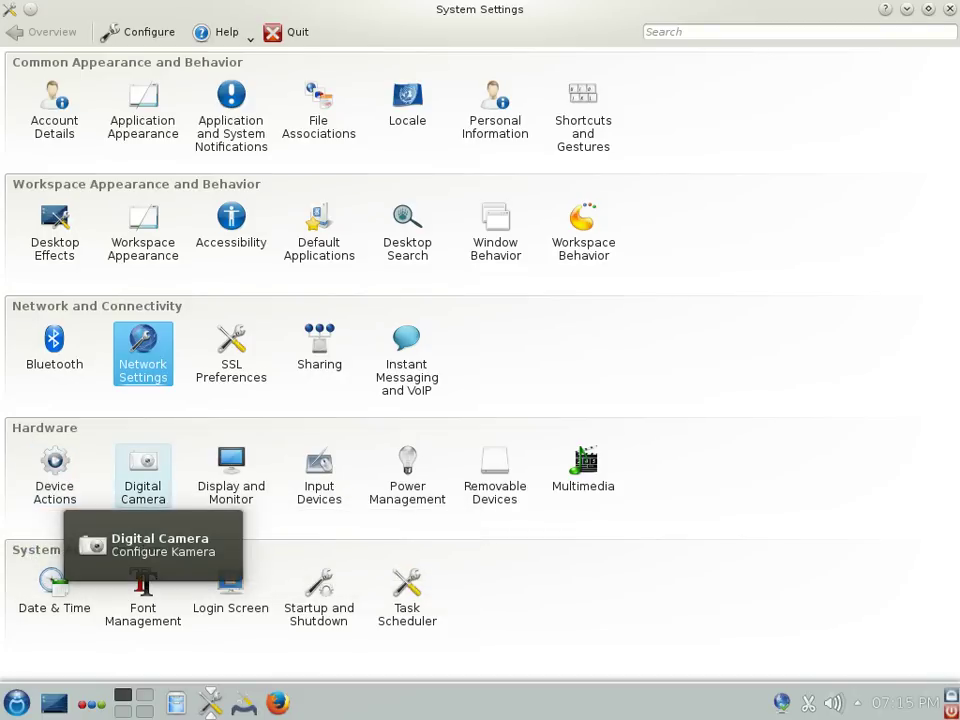
Step: Check the VBOX0 monitor at 1024x768 in Display and Monitor, then close System Settings
left_click(231, 472)
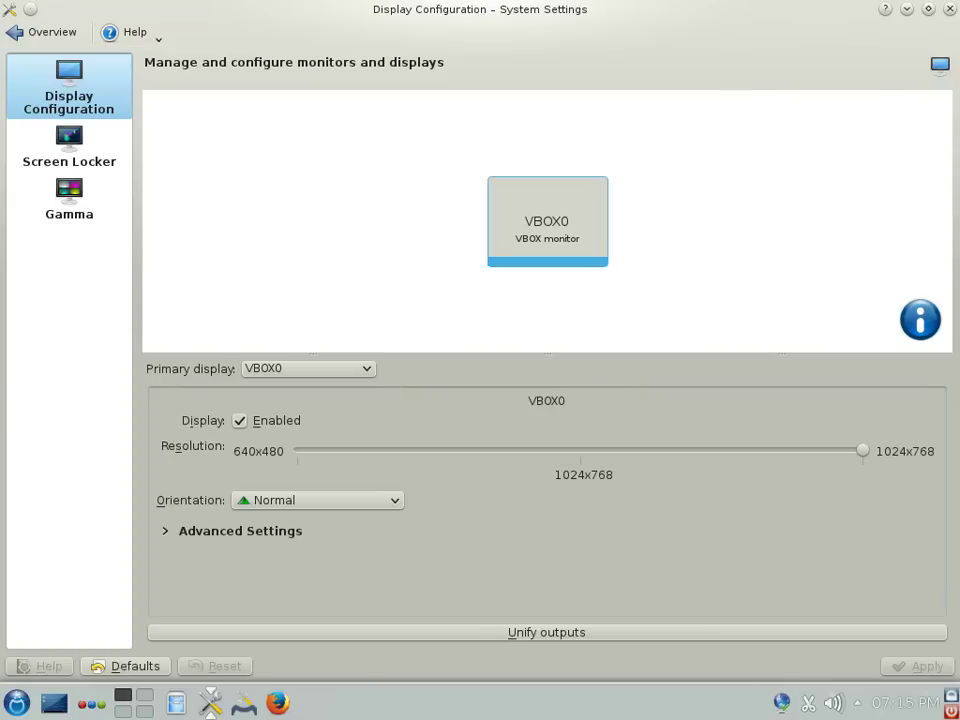
left_click(40, 32)
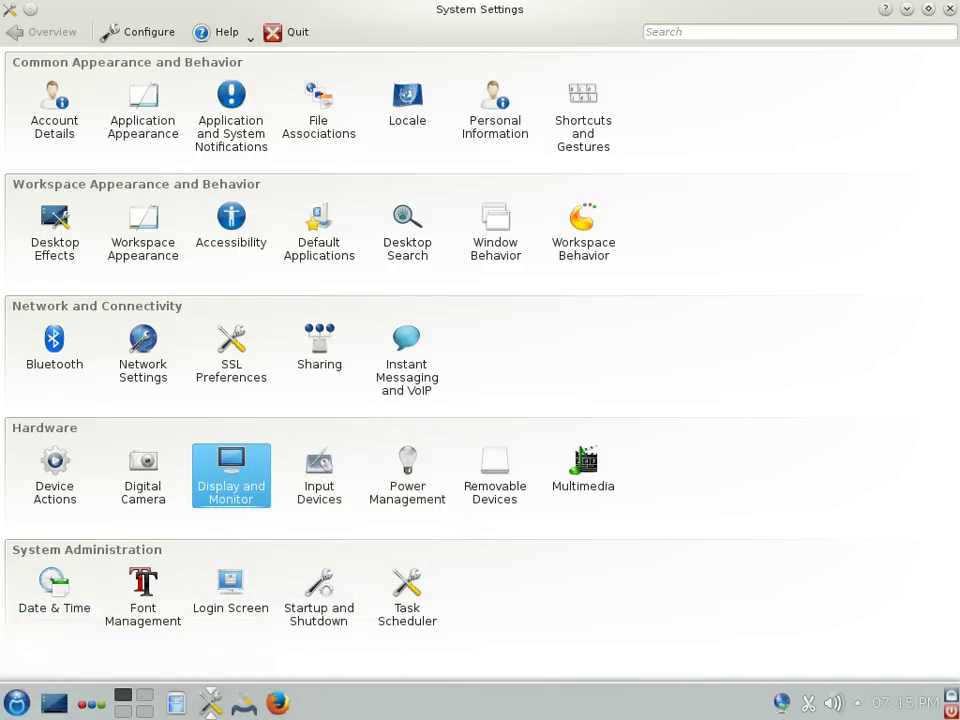
key("ctrl+q")
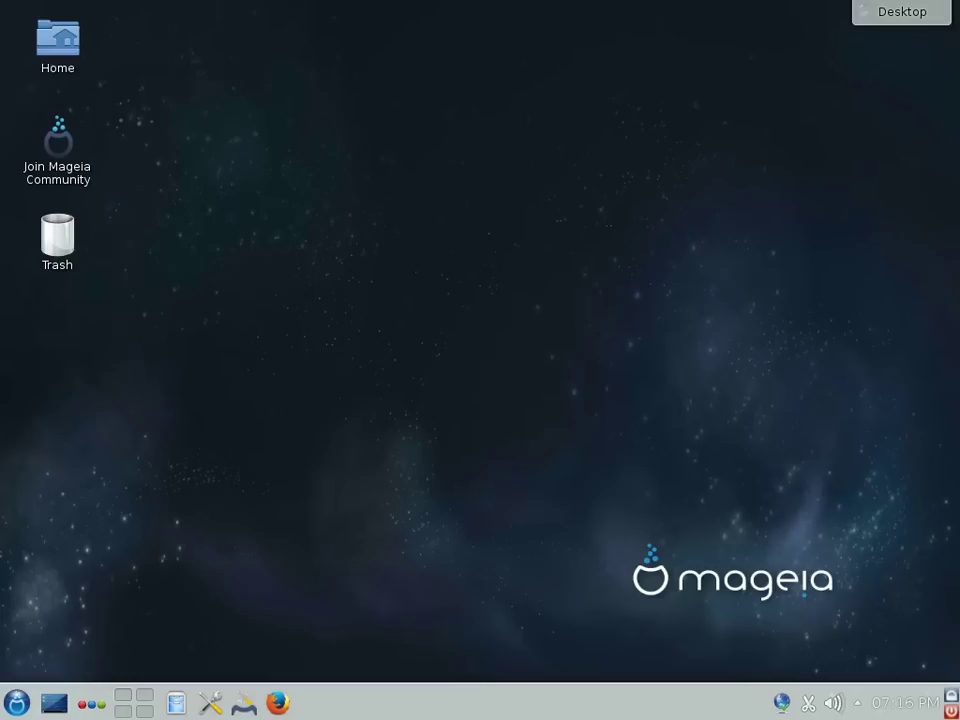
right_click(173, 98)
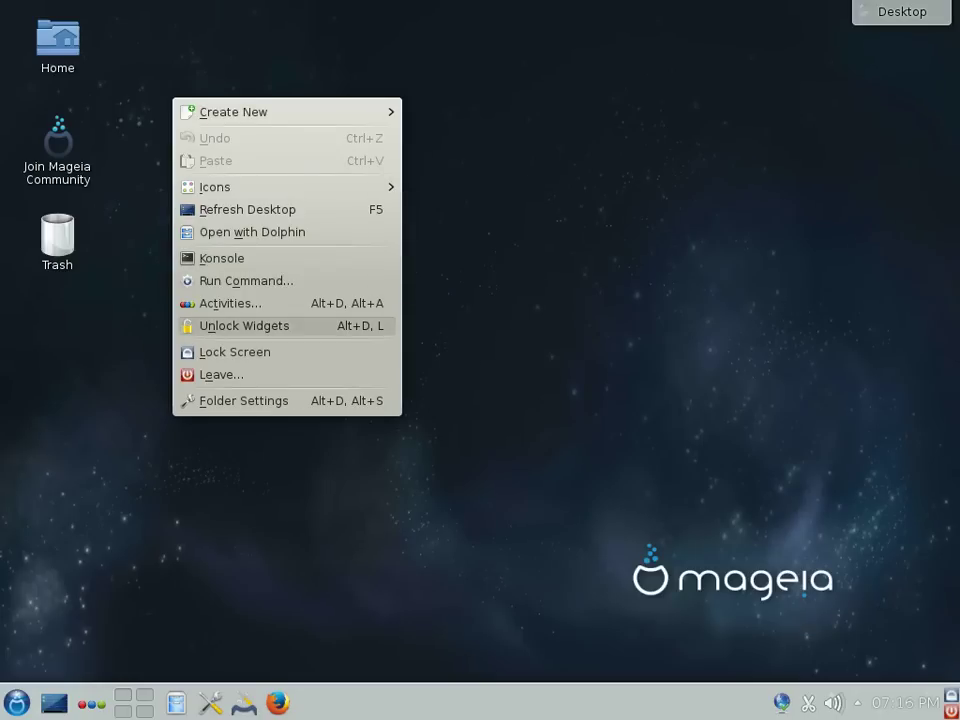
left_click(243, 400)
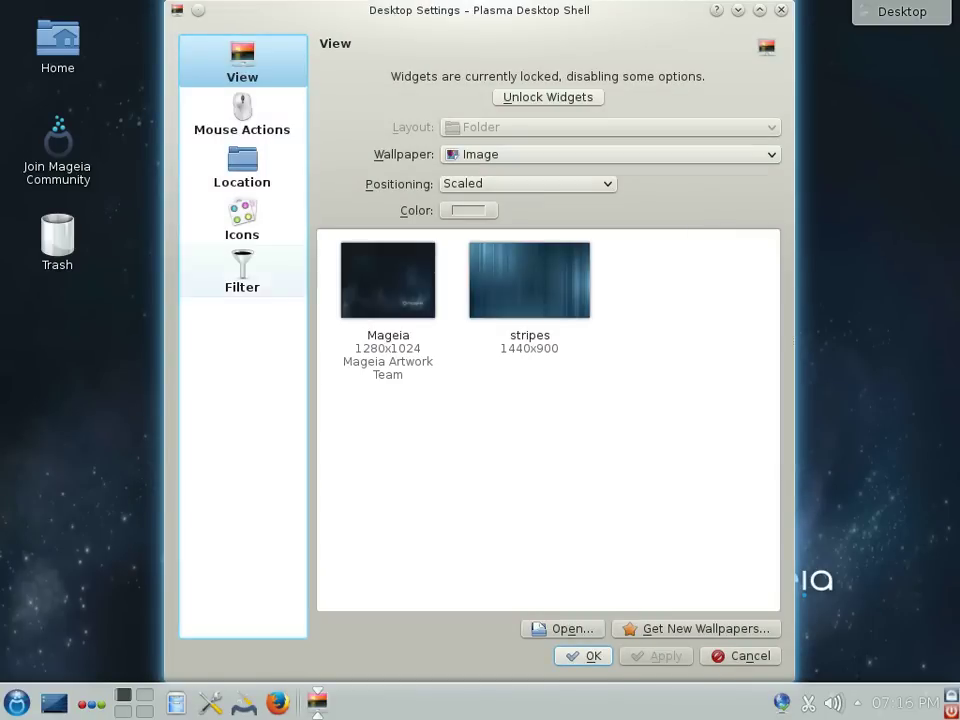
left_click(242, 115)
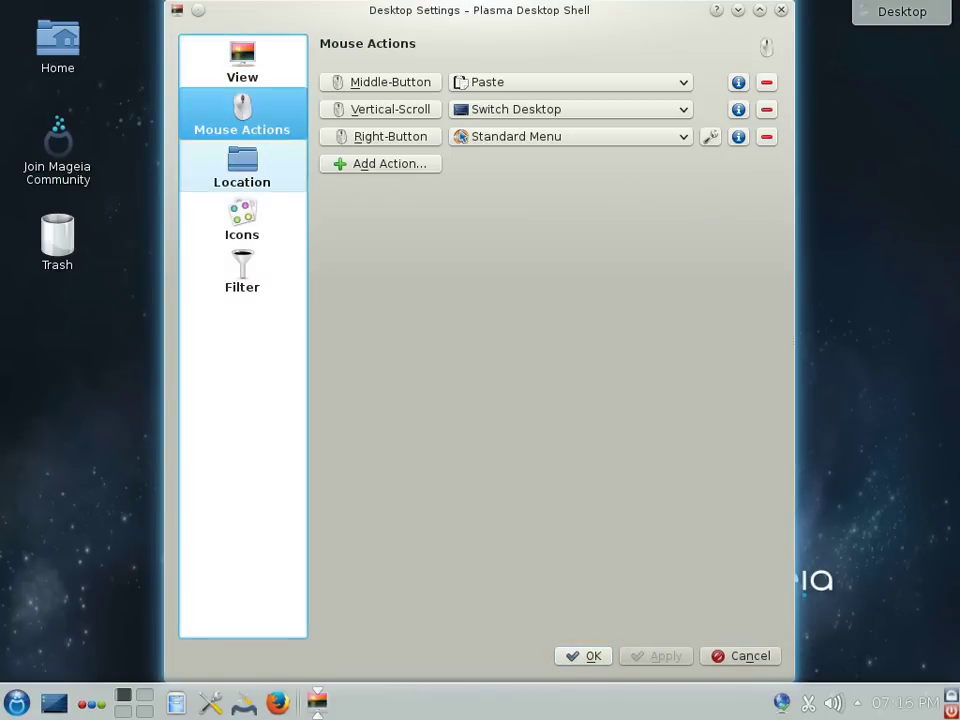
left_click(242, 168)
left_click(242, 218)
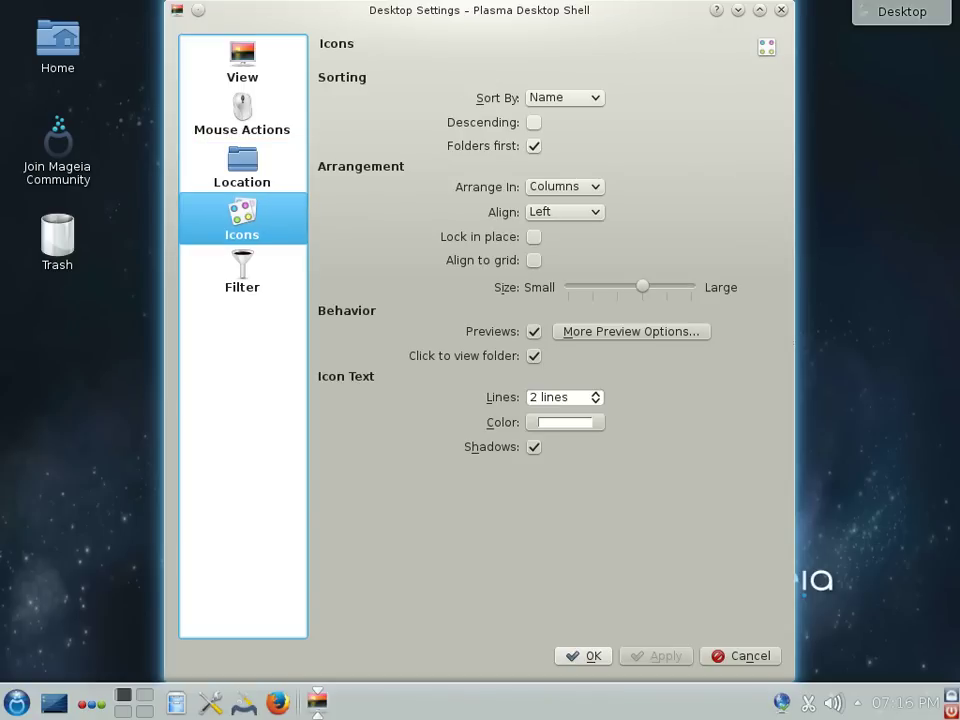
key("Escape")
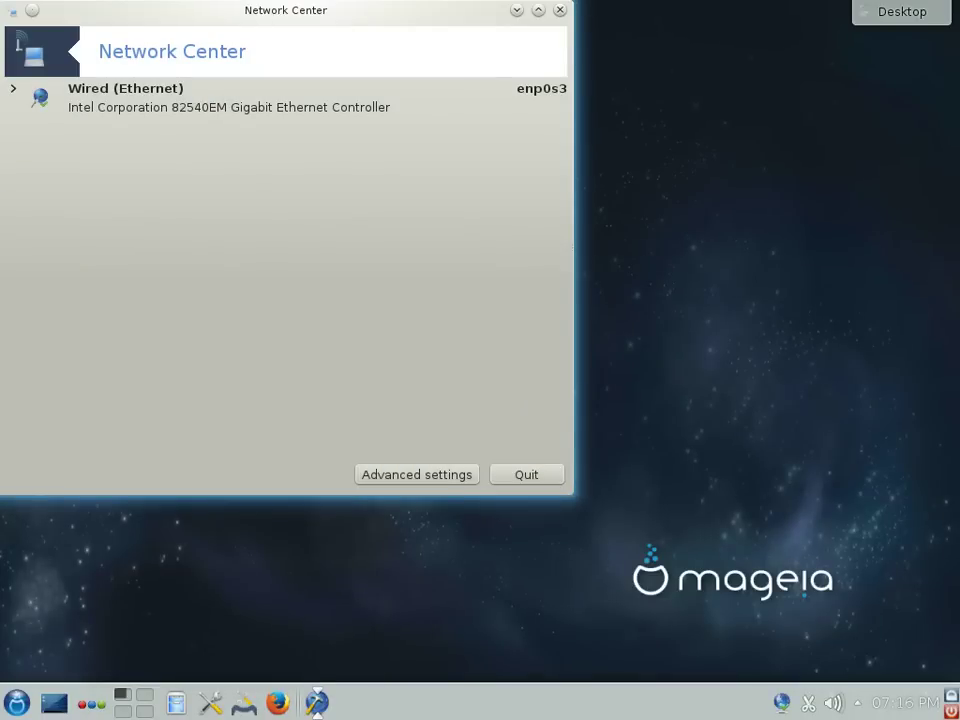
Step: Close Network Center and check the Klipper clipboard history
key("alt+F4")
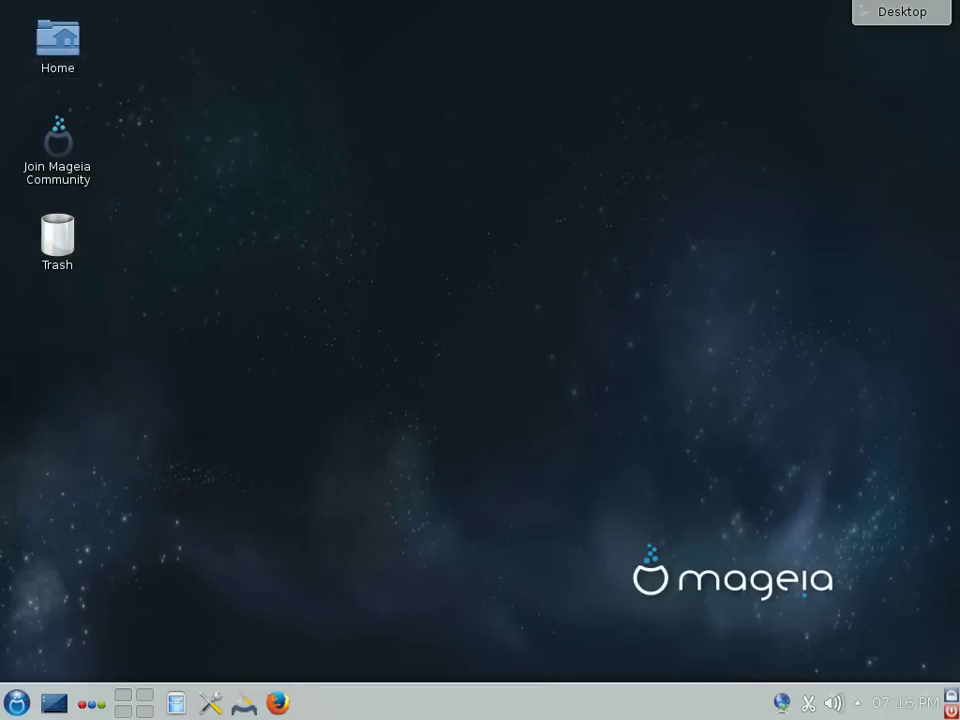
key("ctrl+alt+v")
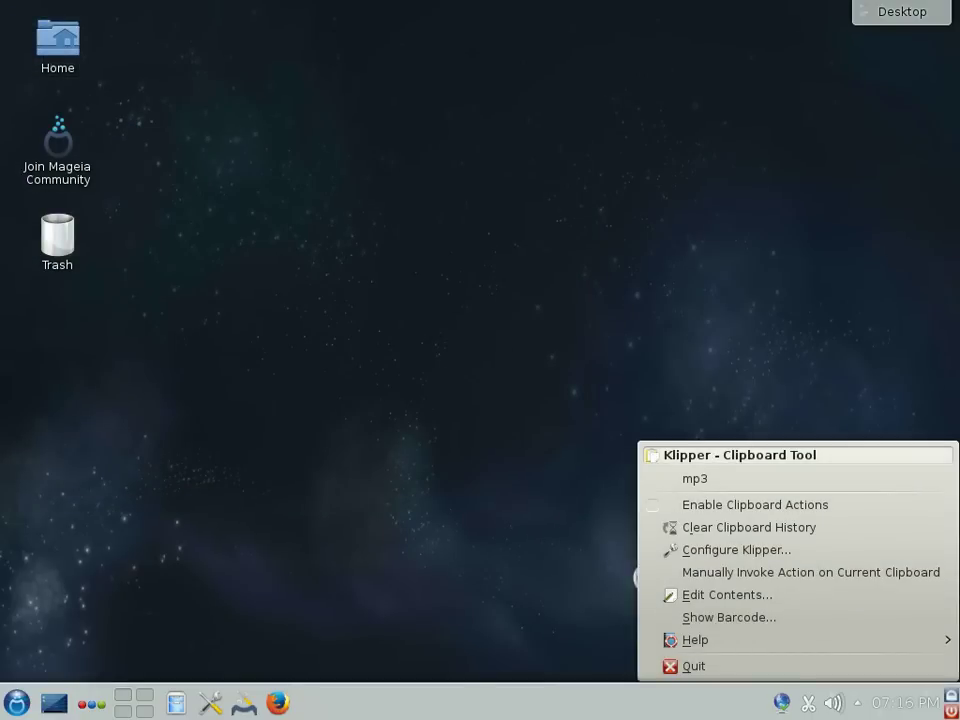
key("XF86AudioRaiseVolume")
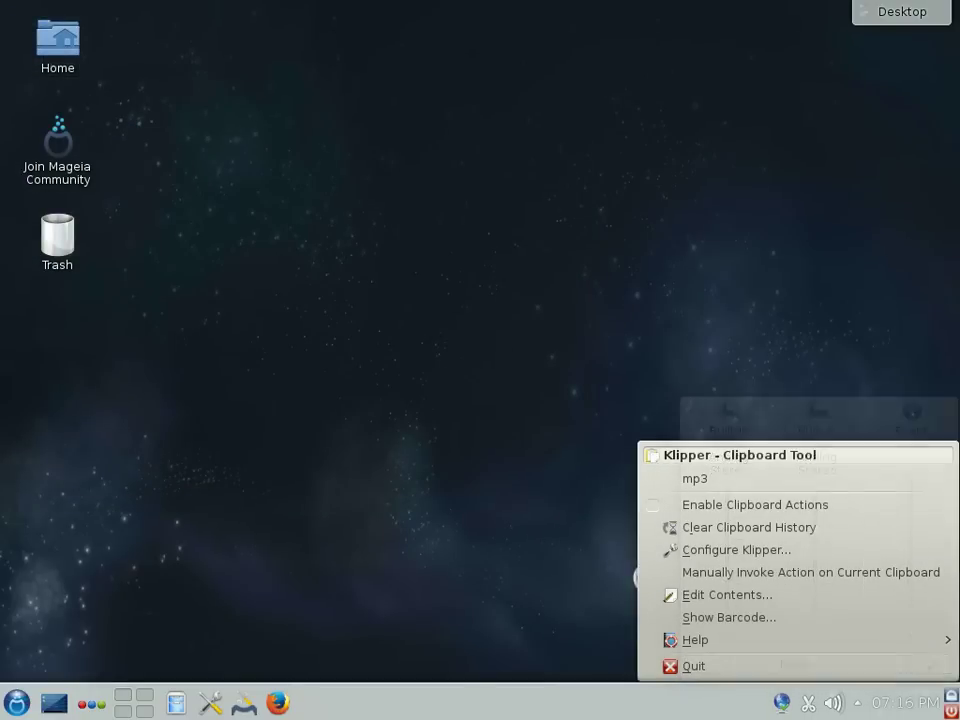
key("Escape")
Step: View the clock calendar, then log out of KDE from the leave dialog
key("ctrl+alt+c")
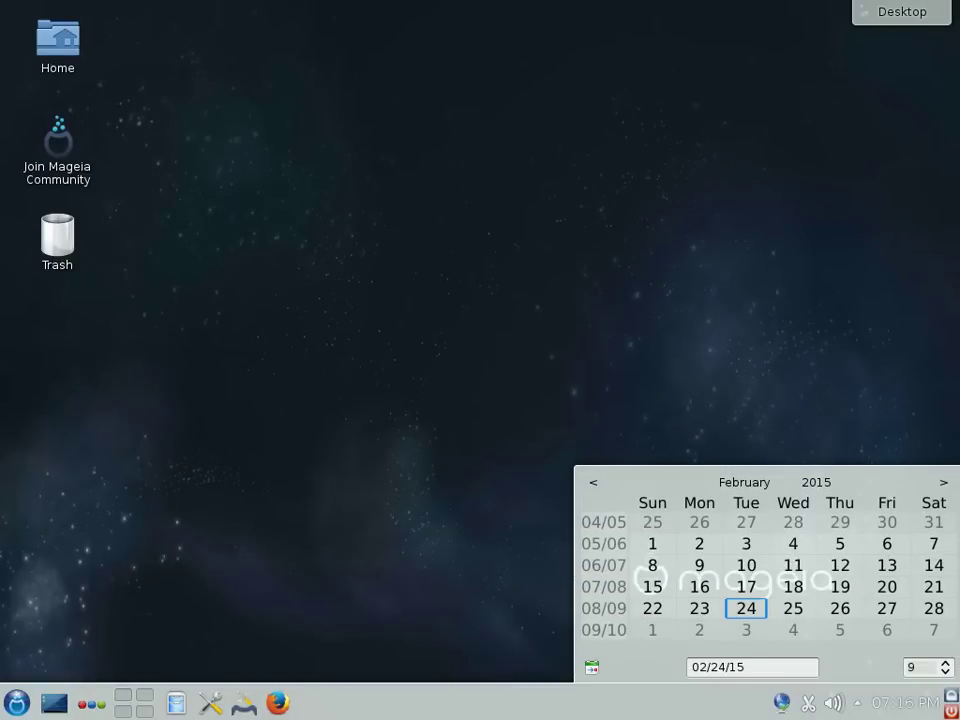
key("ctrl+alt+Delete")
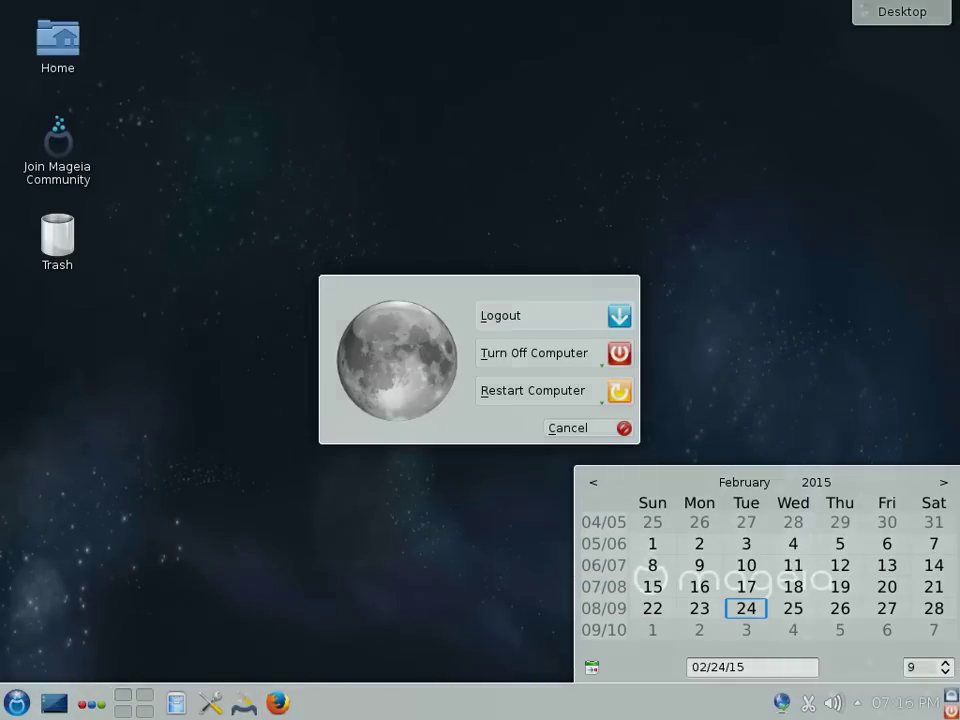
key("Escape")
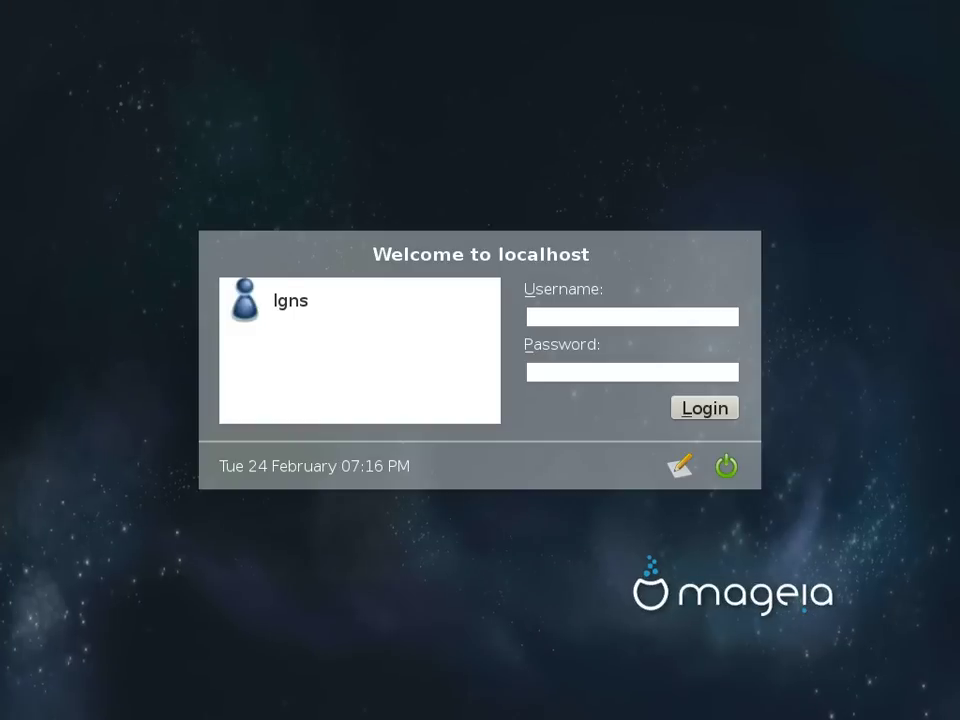
Step: Select the user, enter the account password, choose the IceWM session and attempt login
left_click(290, 300)
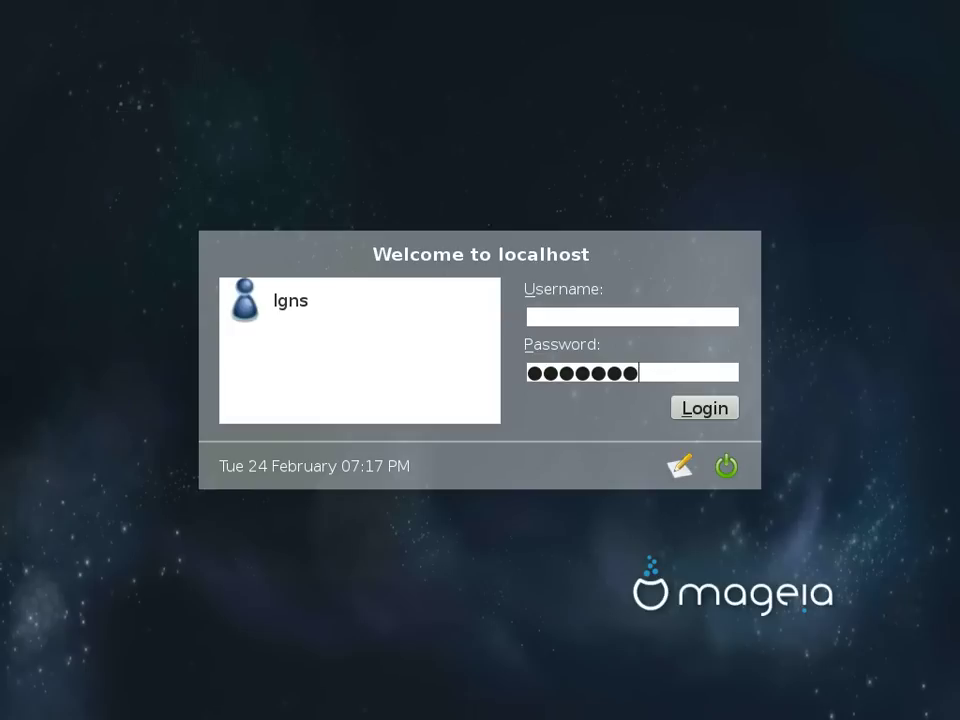
left_click(680, 466)
left_click(737, 525)
key("Return")
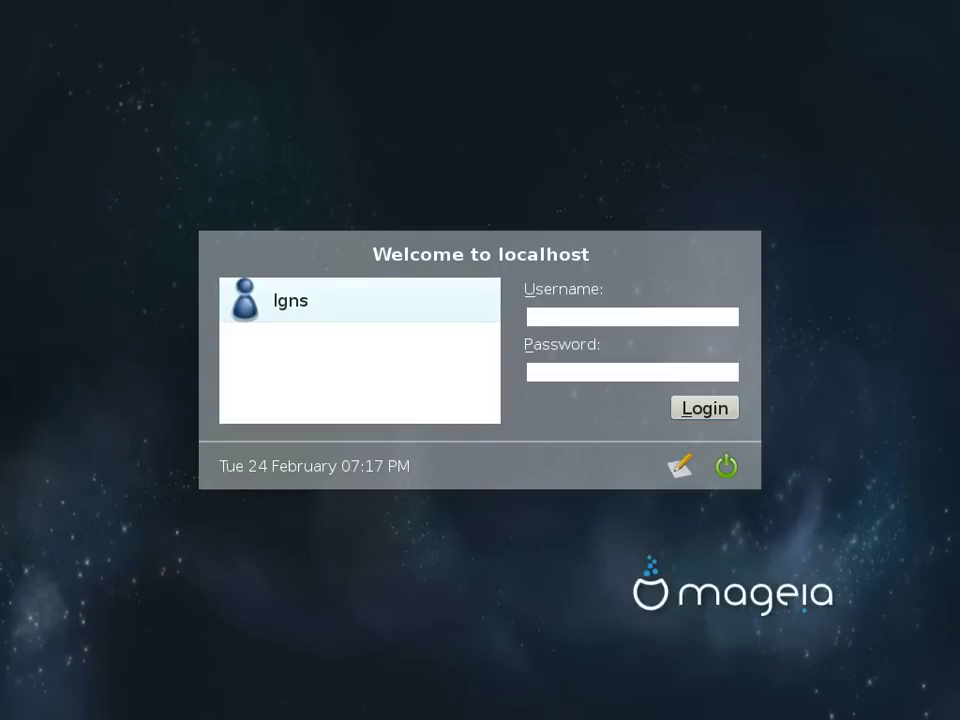
Step: Reselect the user, retype the account password and log in to IceWM
left_click(290, 300)
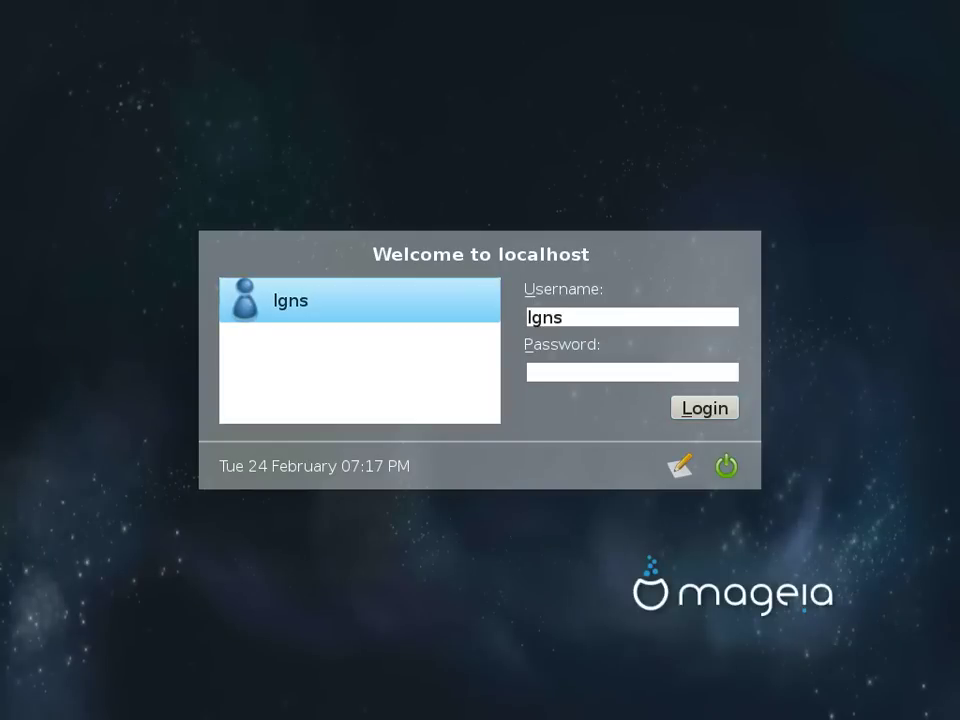
type("•••••••")
key("Return")
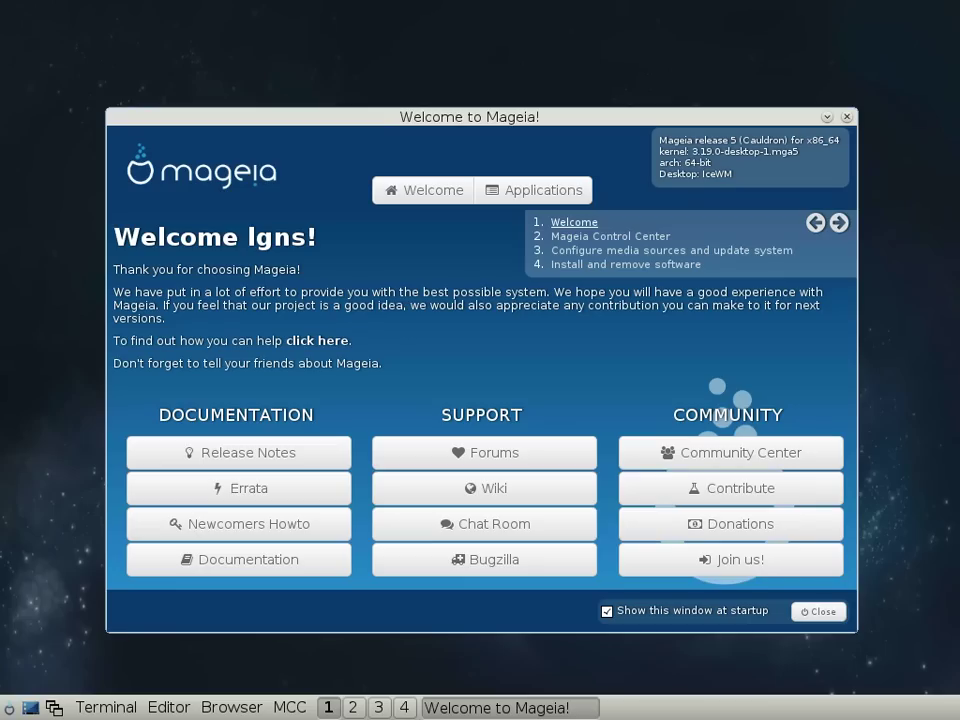
Step: Close the Welcome window and browse the Development, Graphics, Internet and Office menu categories
key("alt+F4")
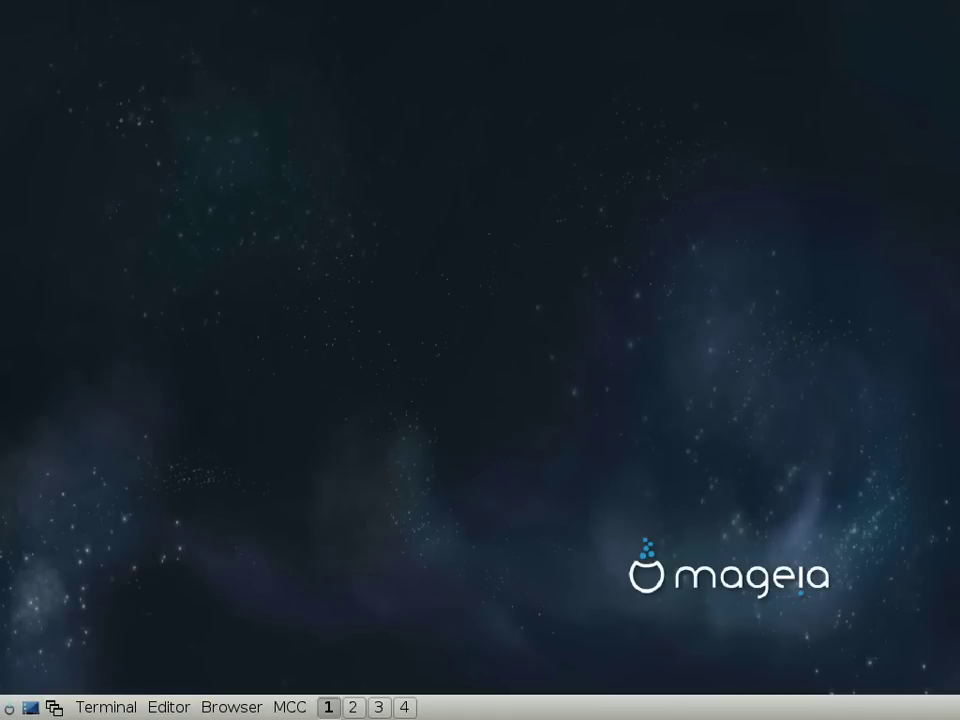
key("ctrl+Escape")
key("Down")
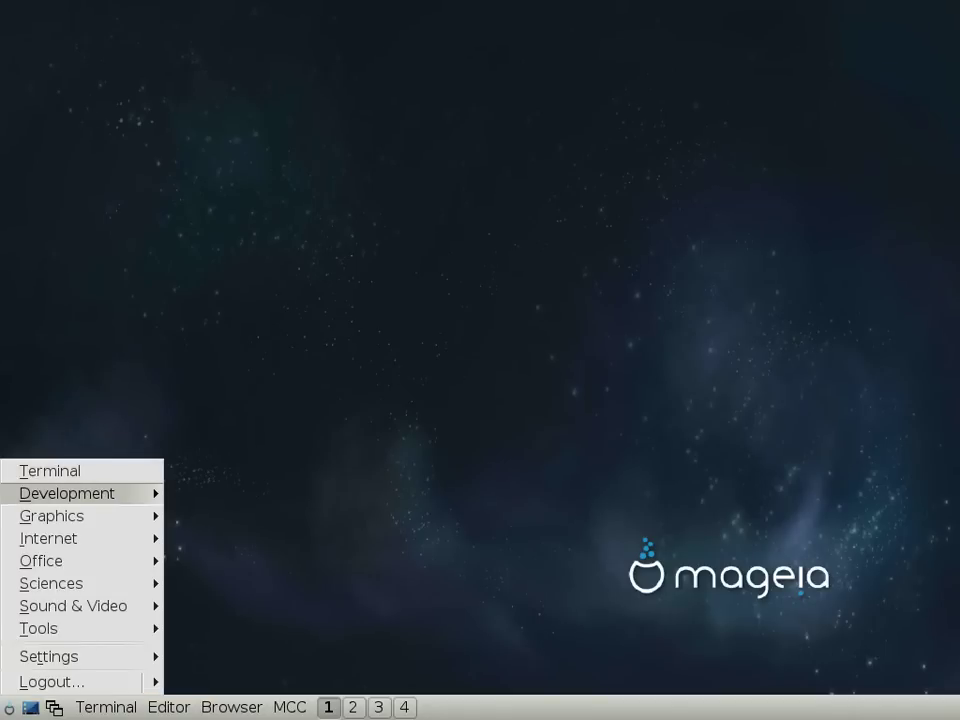
key("Right")
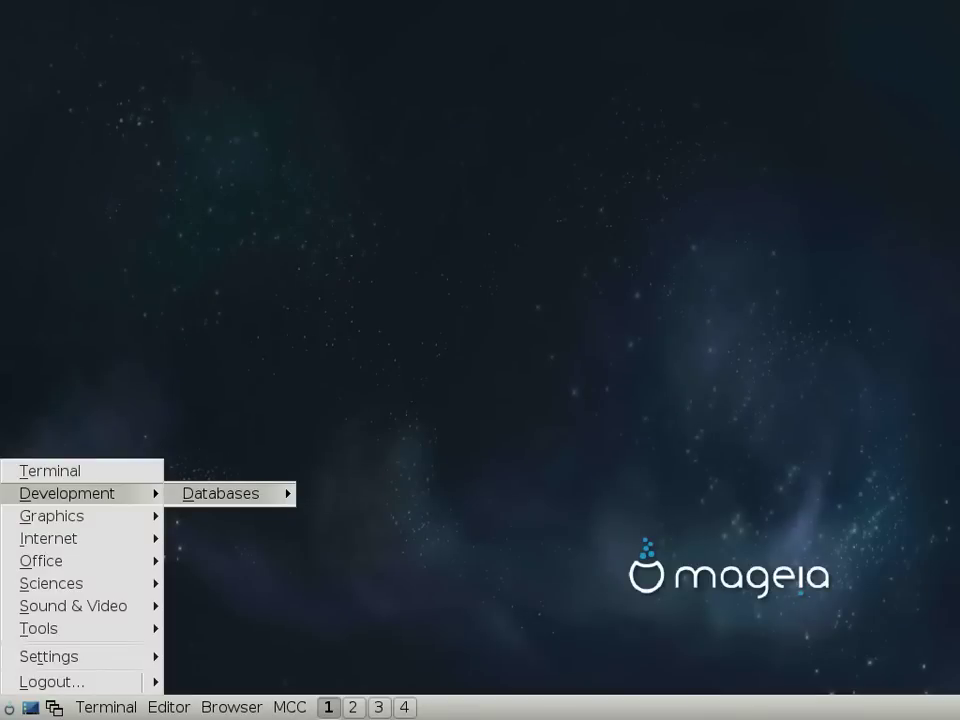
key("Left")
key("Down")
key("Right")
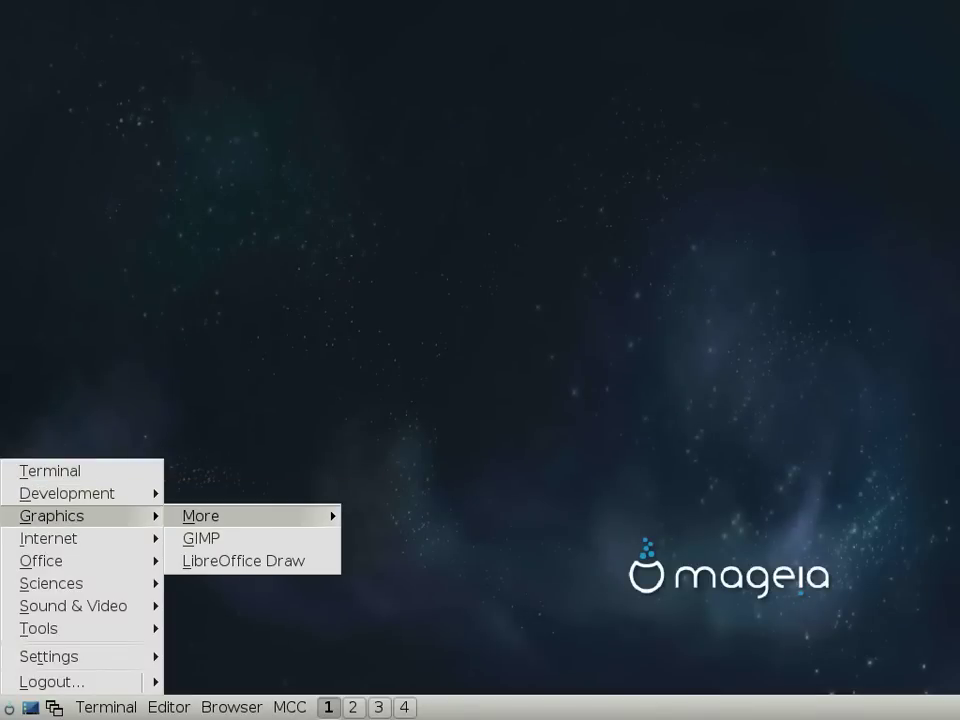
key("Right")
key("Left")
key("Left")
key("Down")
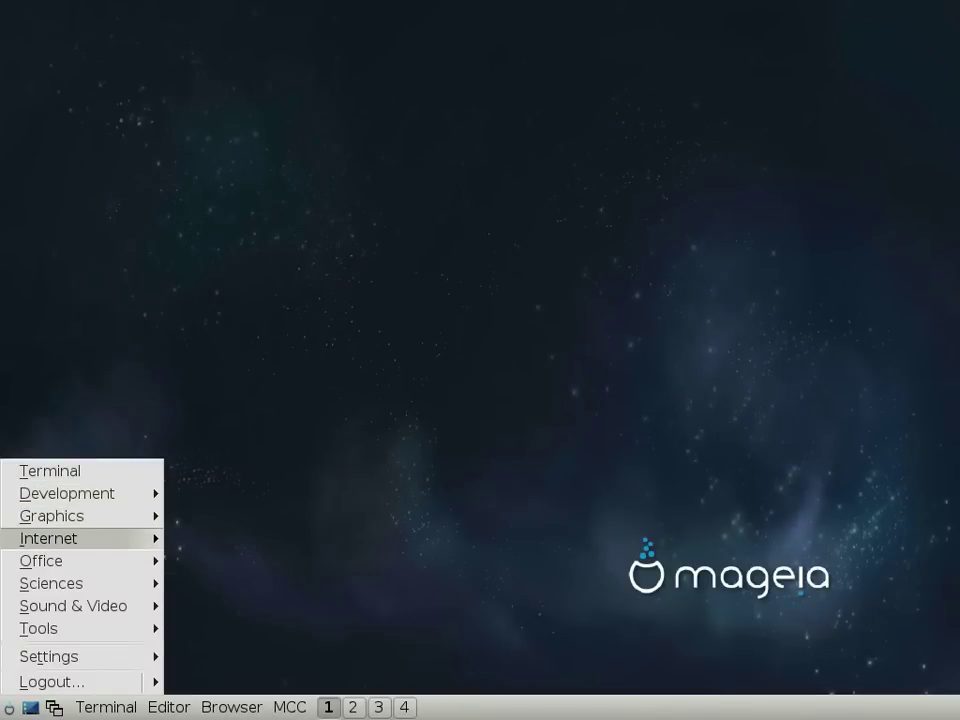
key("Right")
key("Left")
key("Down")
key("Right")
key("Left")
Step: Browse Sciences, Sound & Video and Tools, including Accessibility, More tools and System Tools
key("Down")
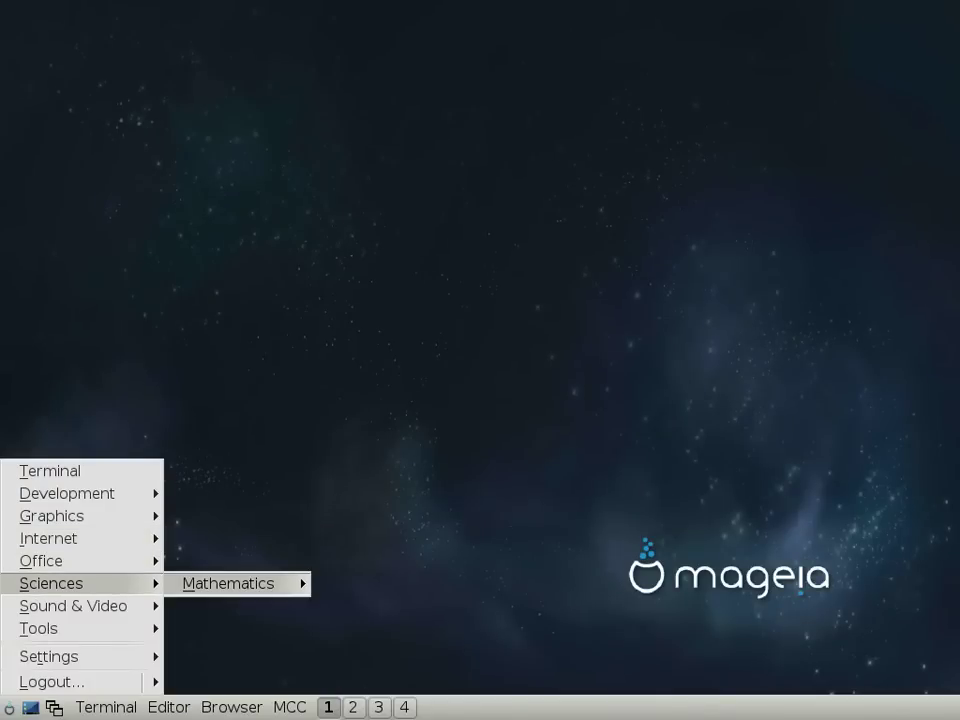
key("Down")
key("Right")
key("Left")
key("Down")
key("Right")
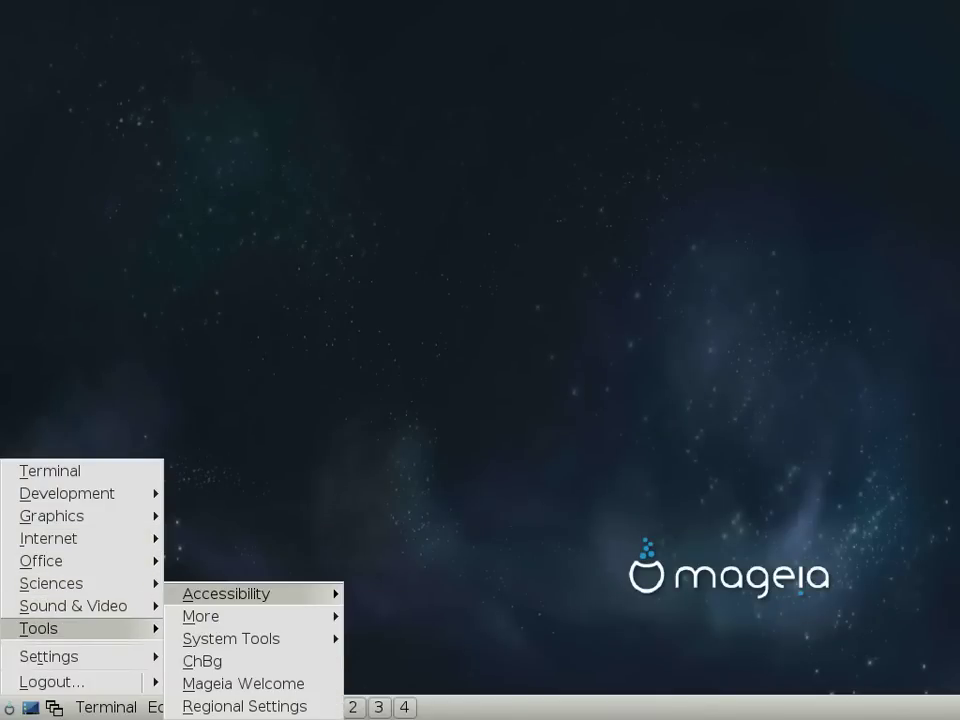
key("Right")
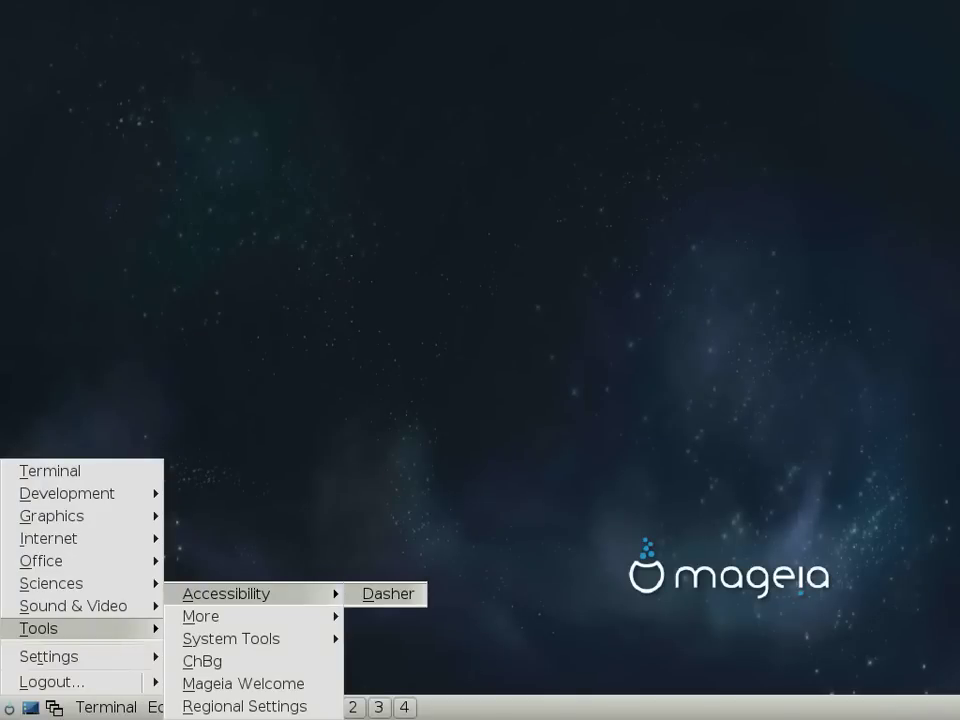
key("Left")
key("Down")
key("Right")
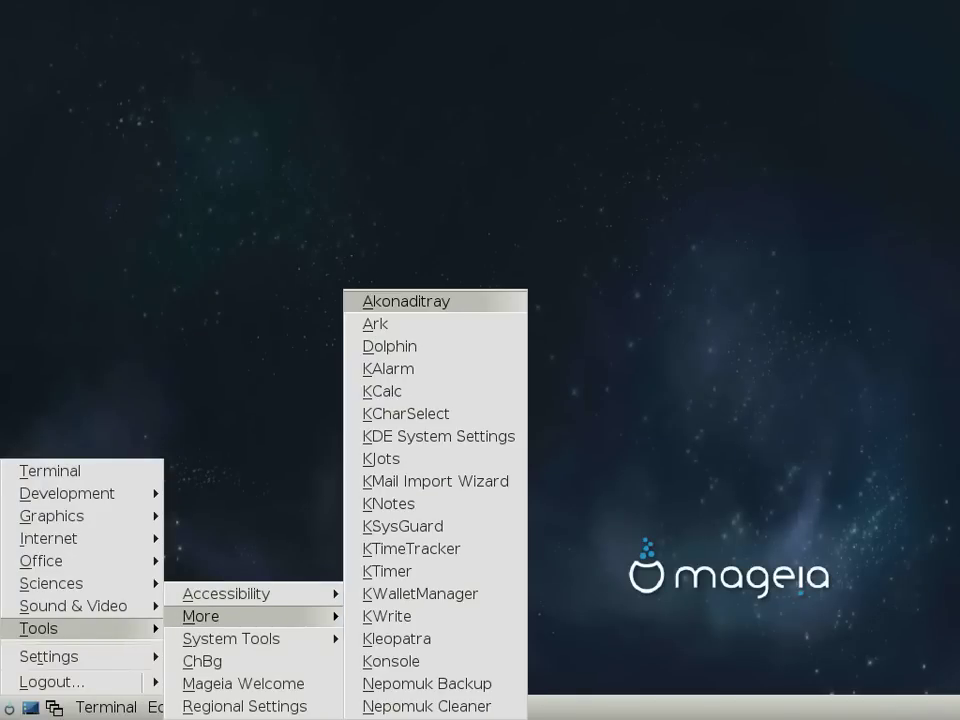
key("Left")
key("Down")
key("Right")
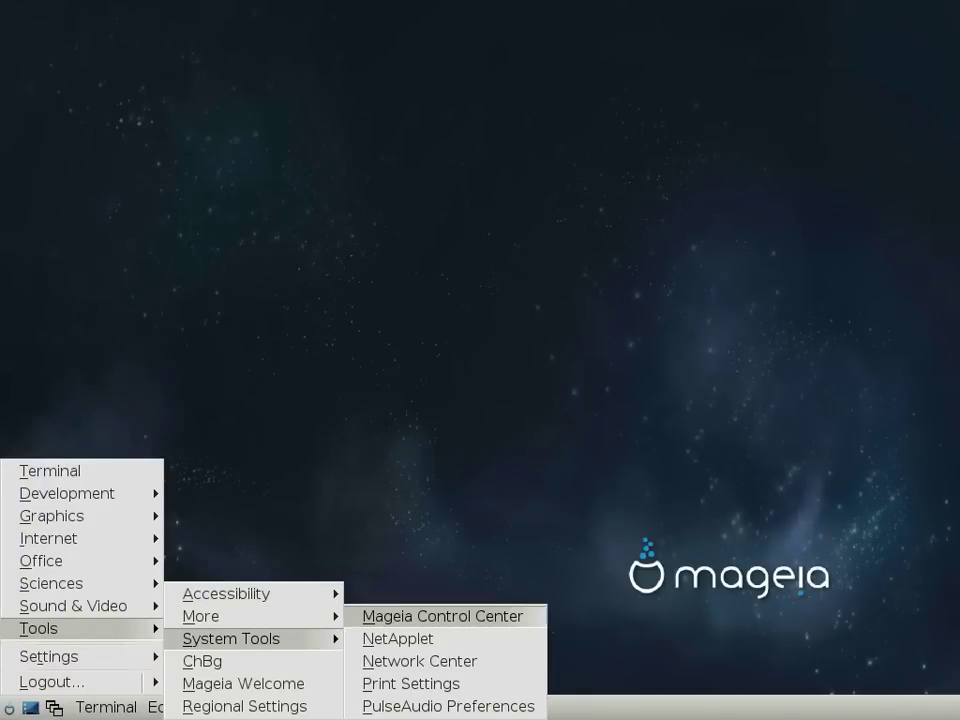
key("Left")
key("Down")
key("Down")
key("Up")
key("Up")
key("Up")
key("Left")
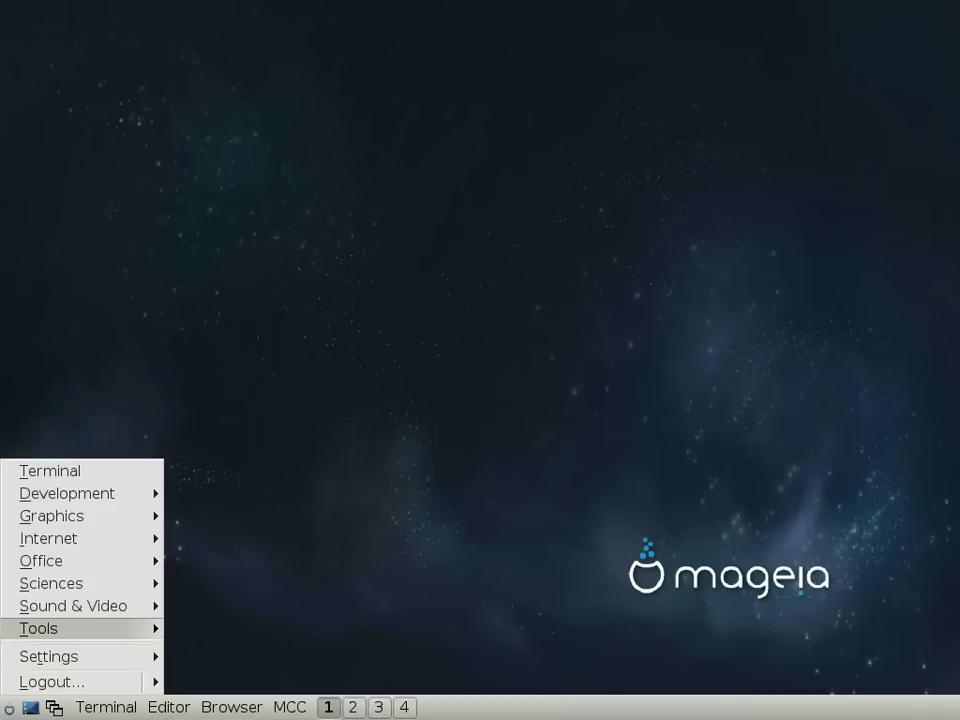
key("Down")
key("Down")
key("Up")
Step: Look through the Settings focus options and Themes, then log out of IceWM
key("Right")
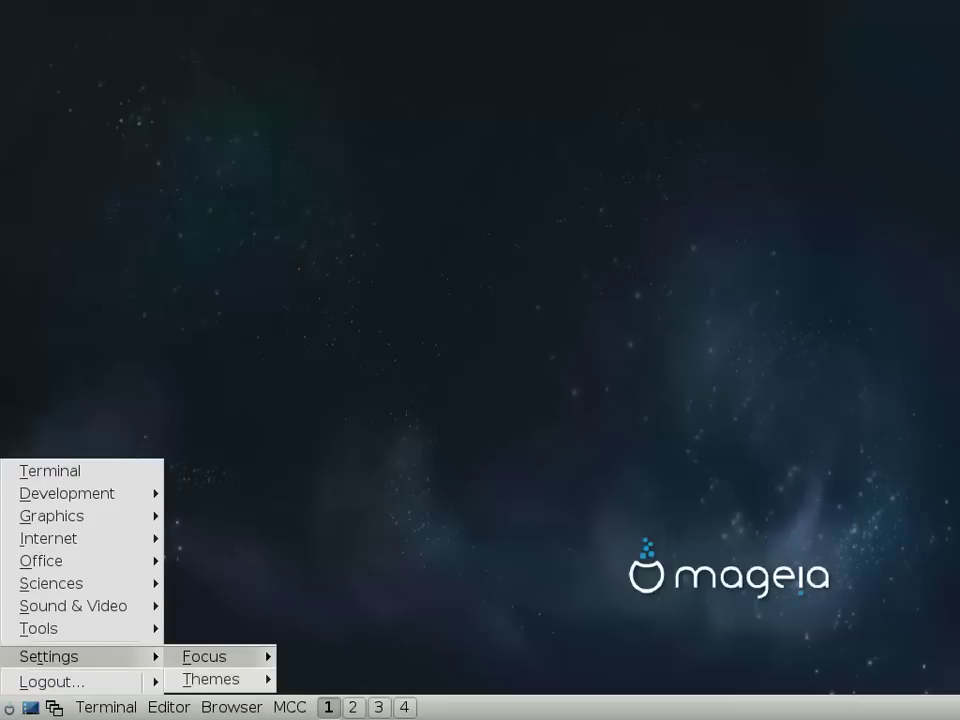
key("Right")
key("Left")
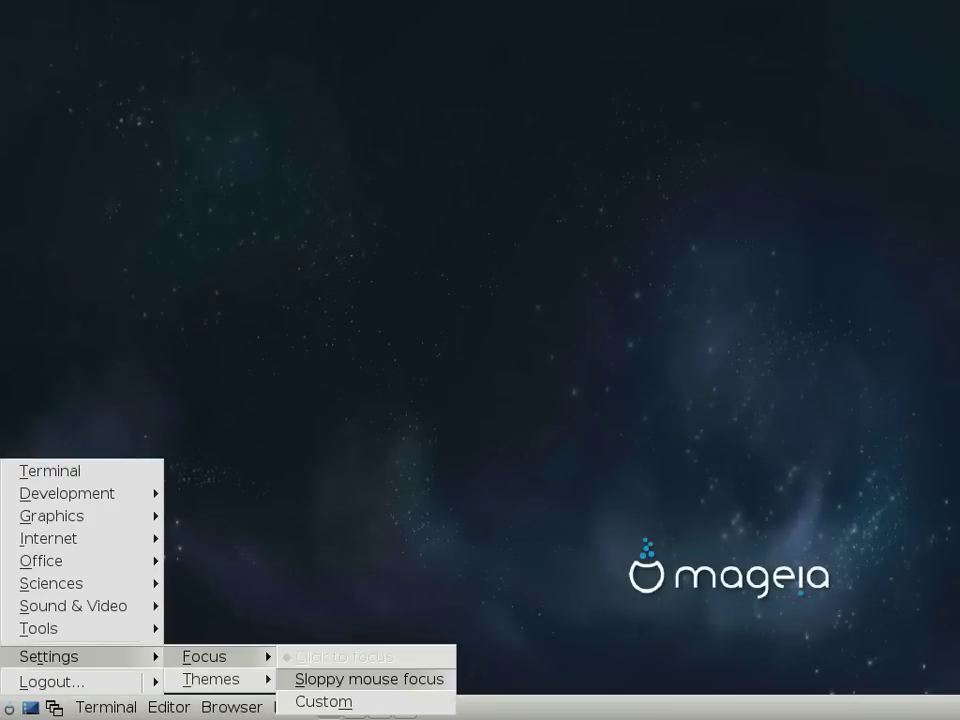
key("Left")
key("Right")
key("Down")
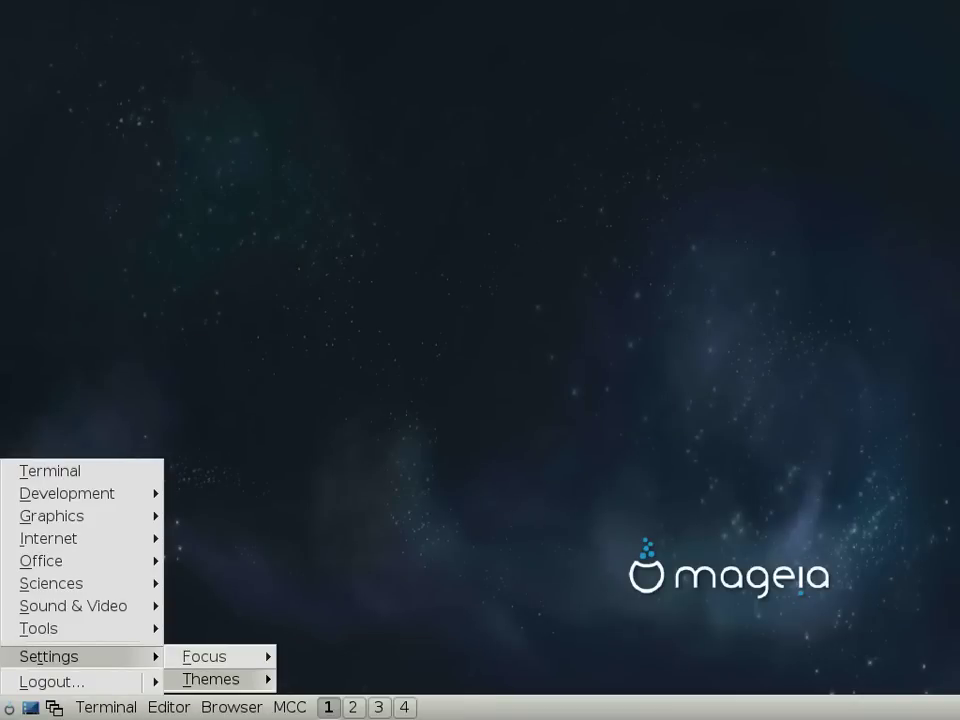
key("Right")
key("Left")
key("Left")
key("Down")
key("Return")
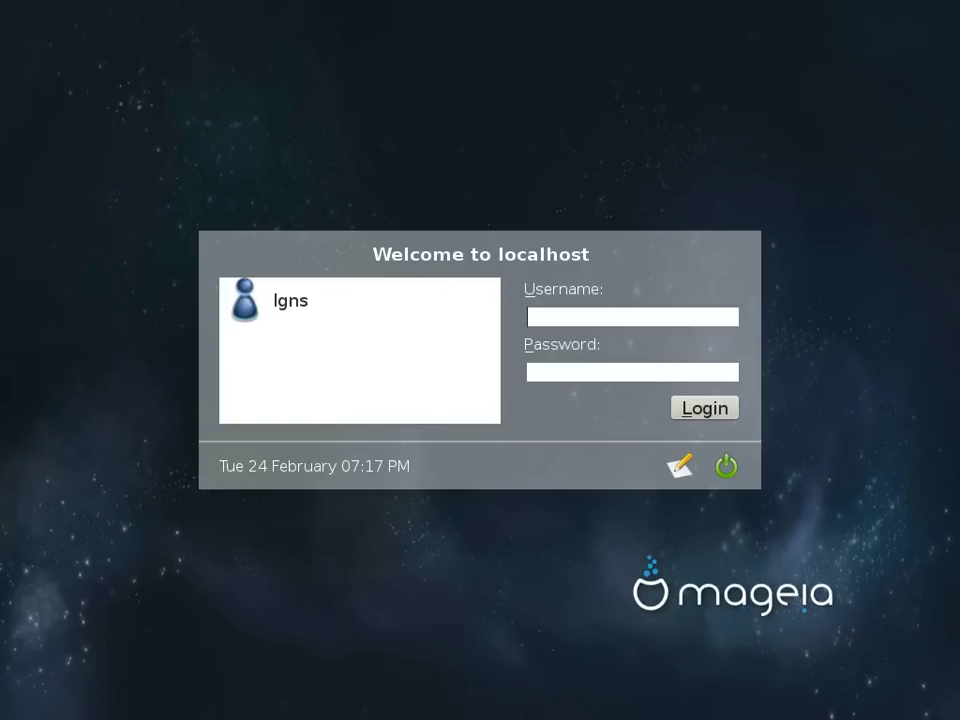
Step: Glance at the session choices, then shut down via Shutdown... and Turn Off Computer
key("alt+n")
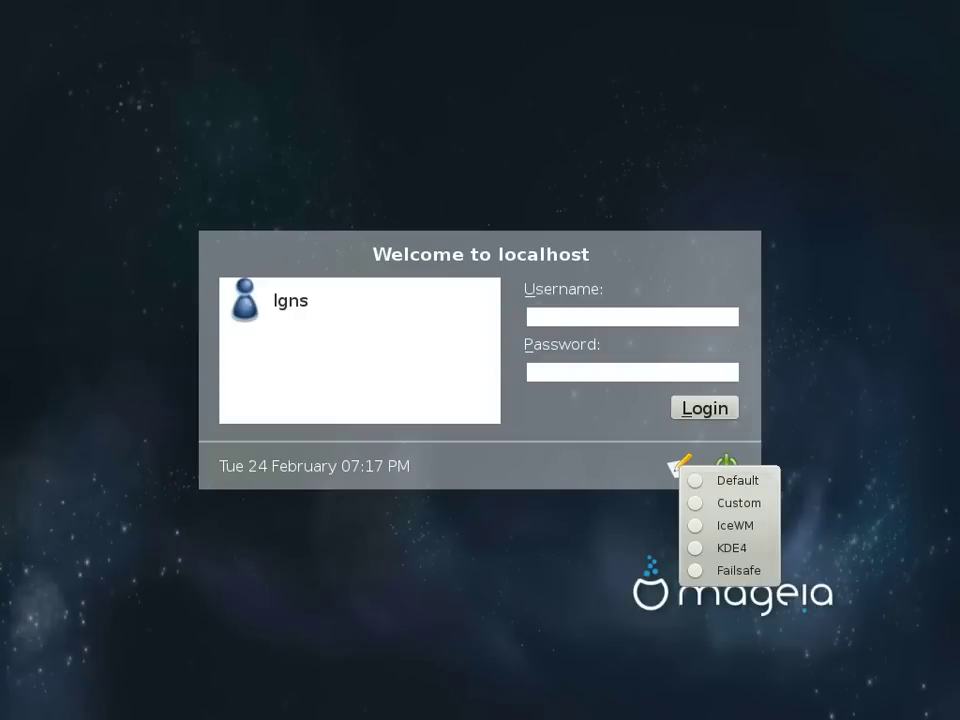
key("Escape")
key("alt+m")
key("Down")
key("Down")
key("Down")
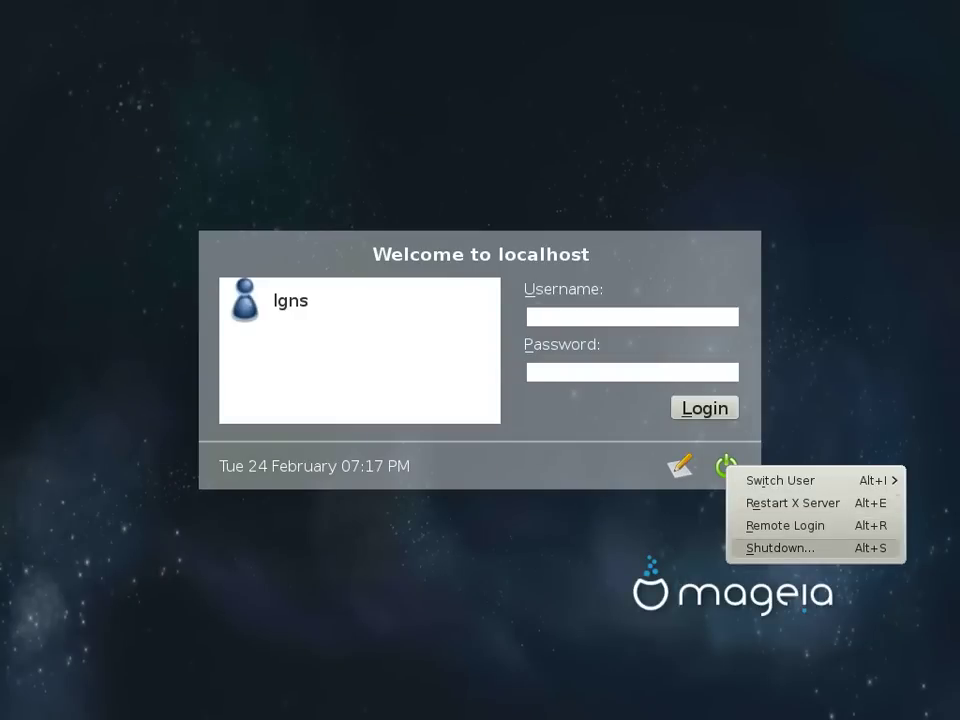
key("Return")
key("Up")
key("Up")
key("Up")
key("Return")
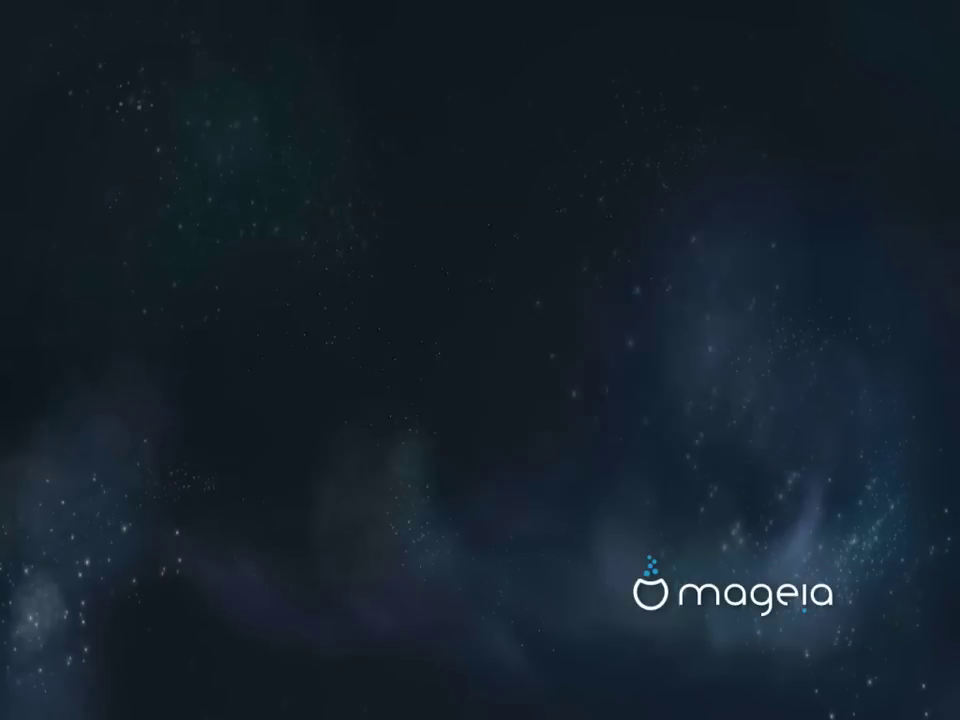